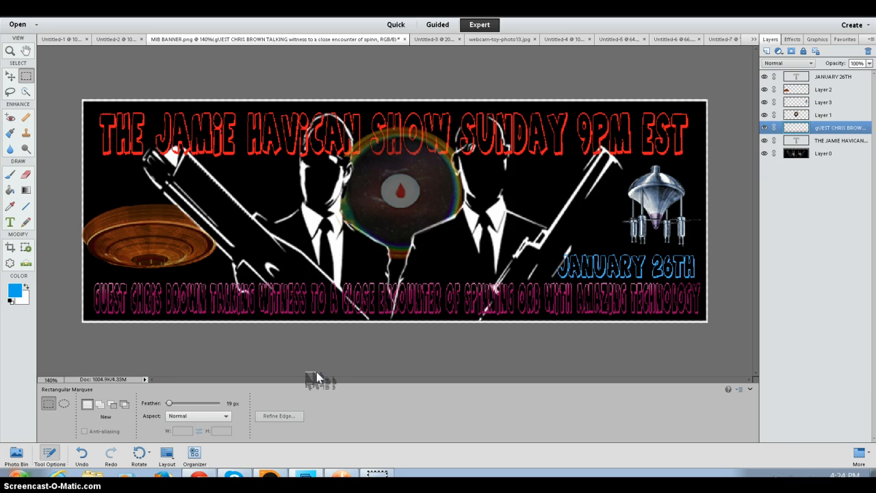
- Hide every text and picture layer above Layer 0 so only the black-and-white background artwork shows
click(315, 373)
click(765, 140)
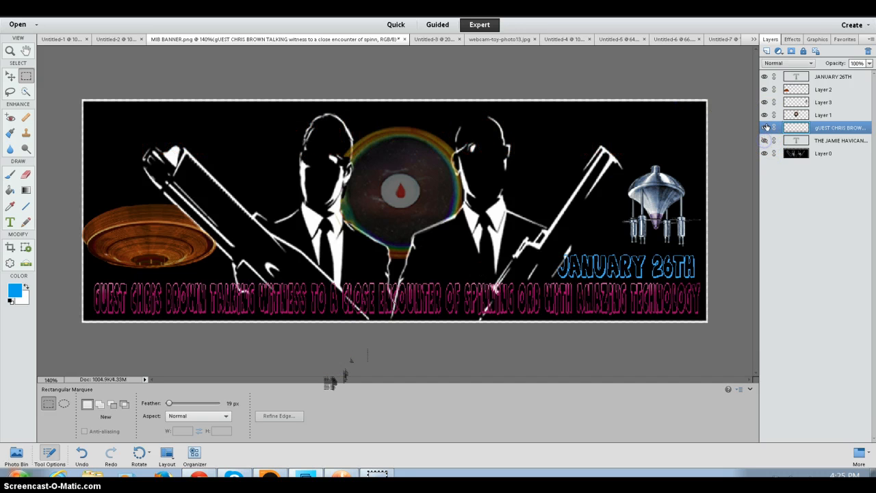
click(763, 128)
click(764, 114)
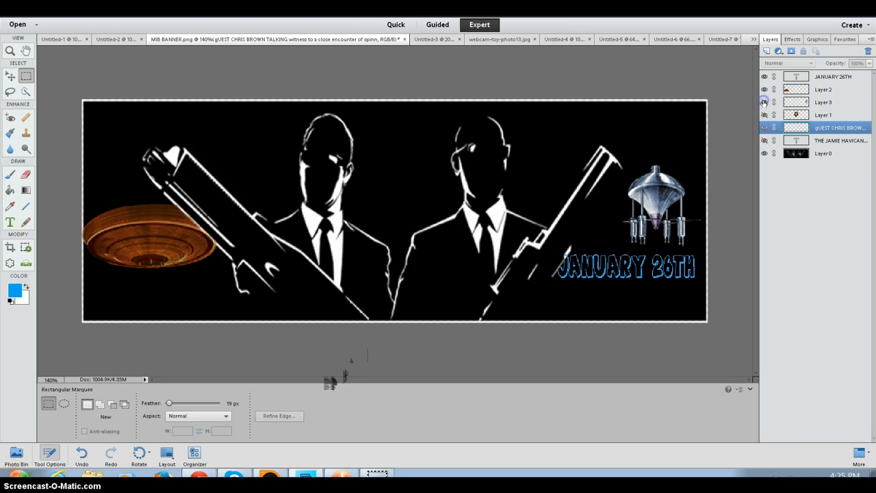
click(763, 102)
click(765, 89)
click(764, 76)
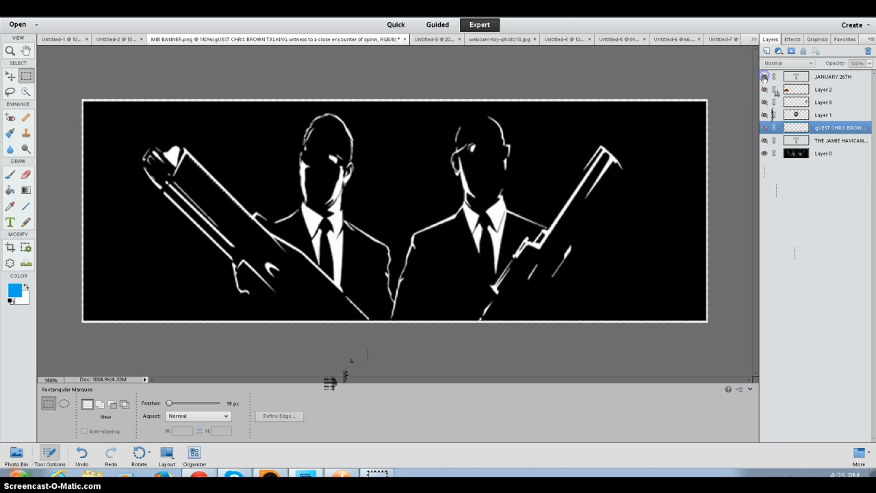
click(764, 76)
click(764, 77)
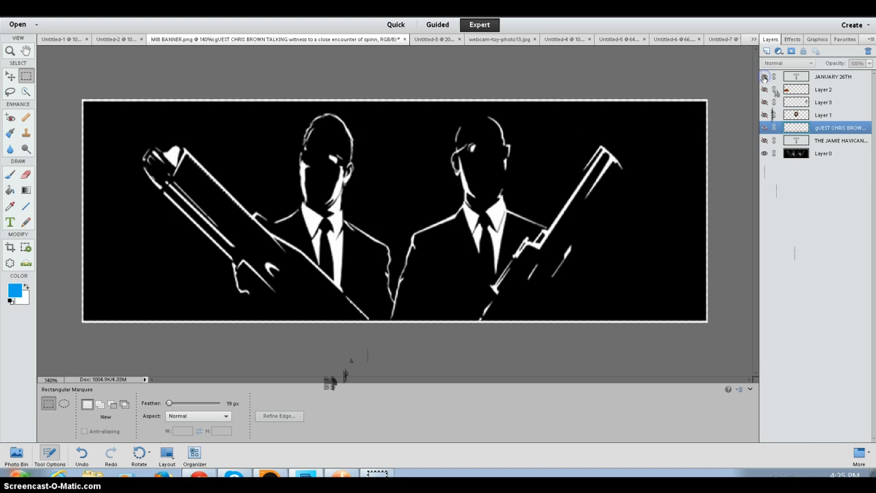
- Turn all hidden layers back on one by one, from the red show title up to the JANUARY 26TH text
click(764, 141)
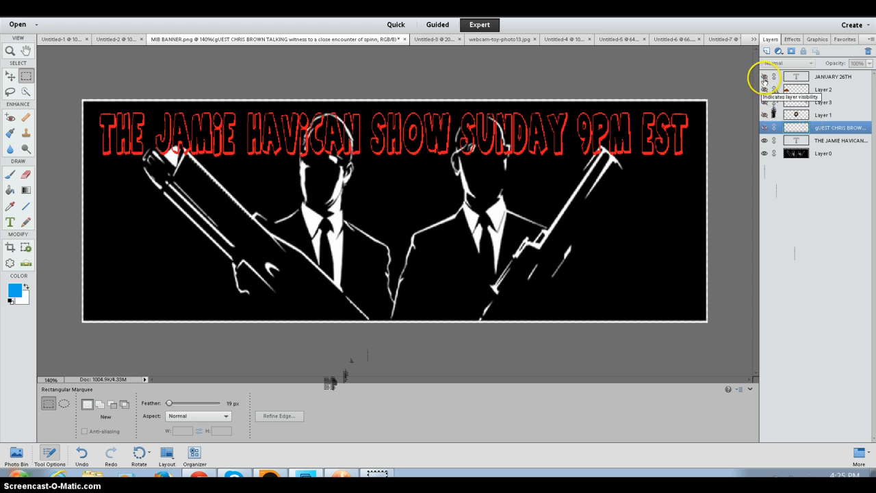
click(765, 128)
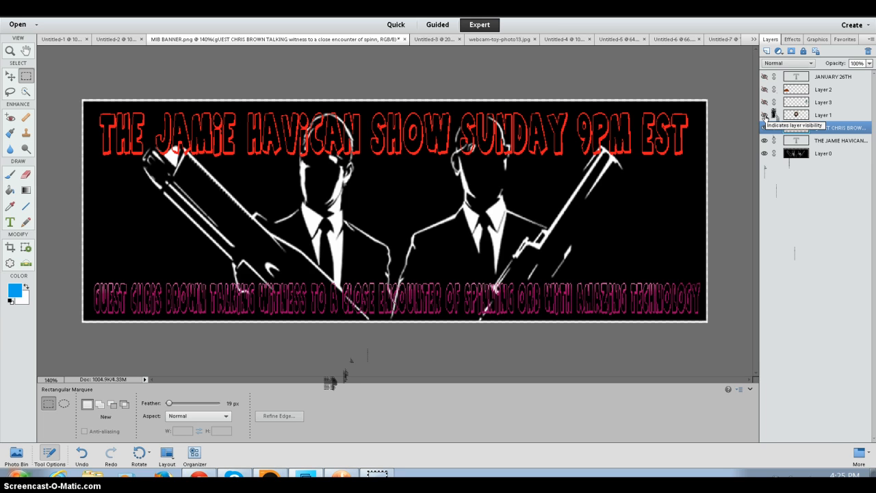
click(765, 115)
click(765, 115)
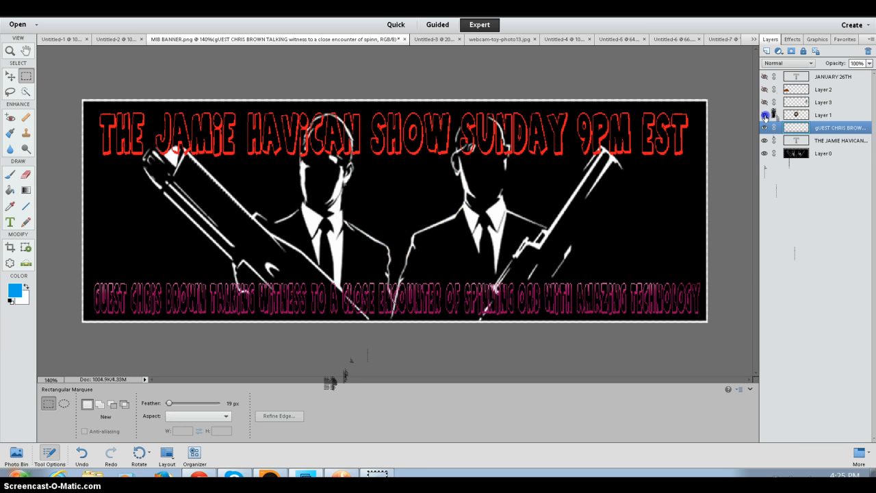
click(764, 115)
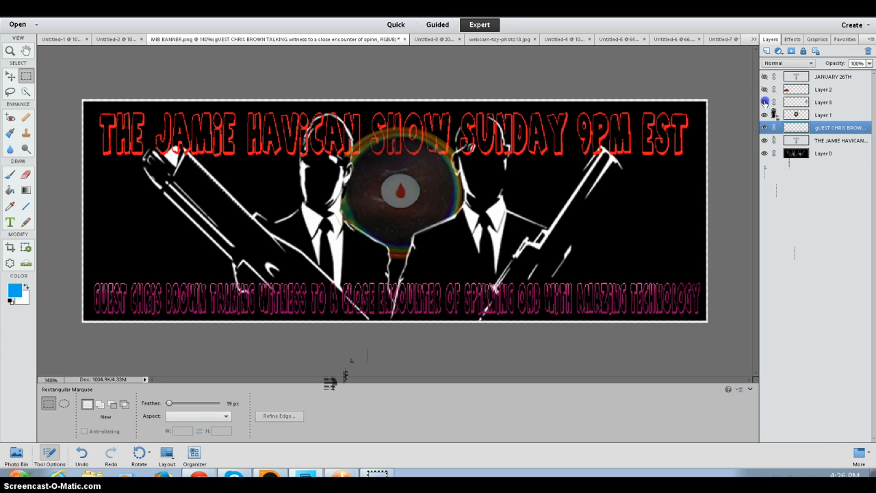
click(765, 101)
click(765, 89)
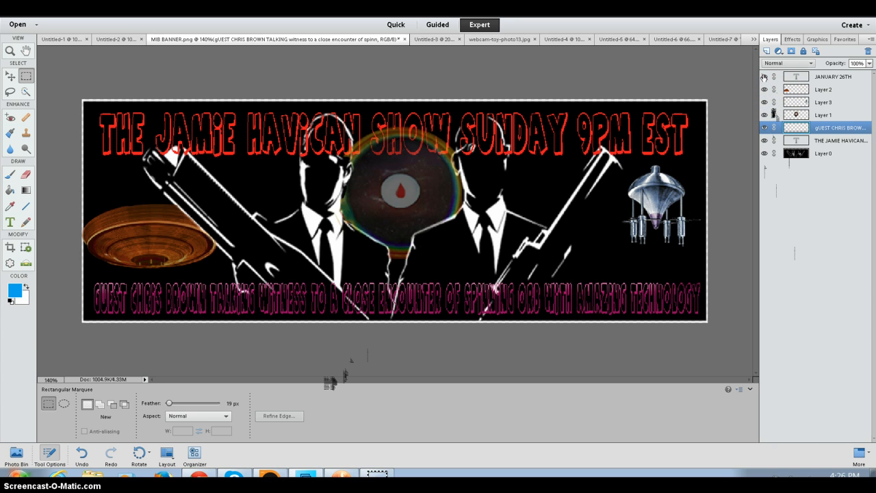
click(764, 77)
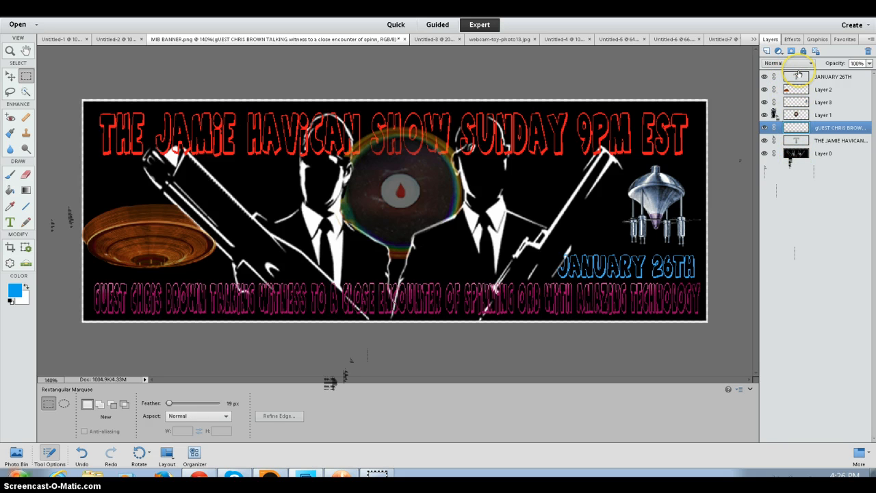
- Apply Shadows/Highlights to Layer 0 with Lighten Shadows 98%, Darken Highlights 52% and Midtone Contrast -45%
click(805, 156)
click(96, 7)
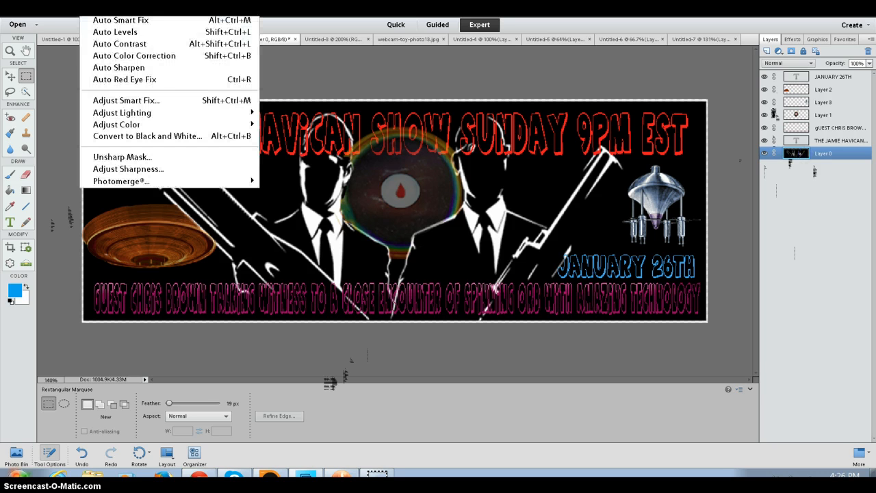
mouse_move(175, 112)
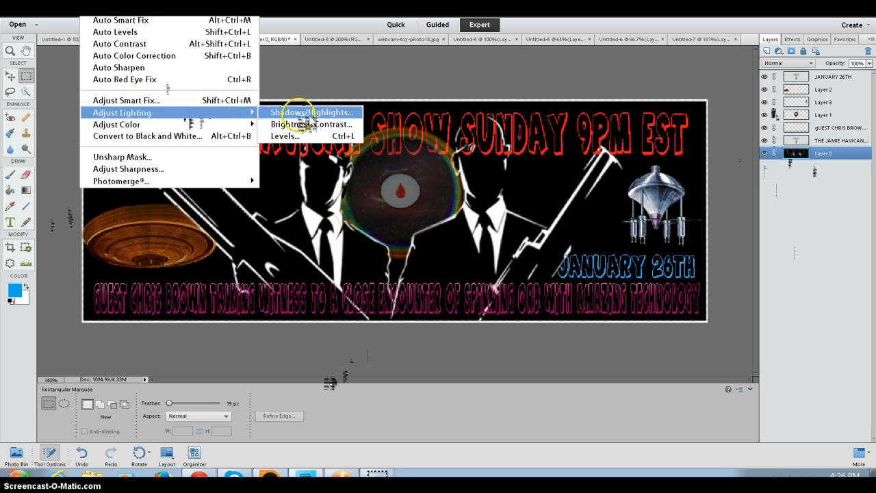
click(301, 115)
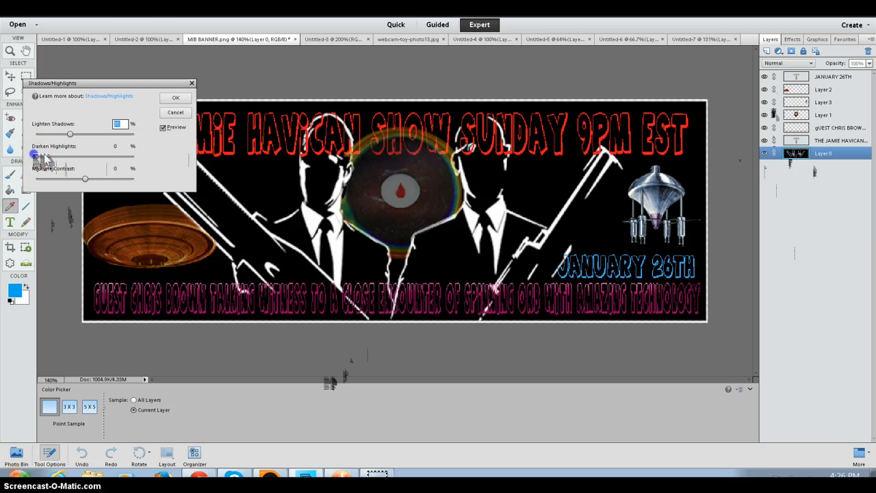
drag(38, 156, 63, 179)
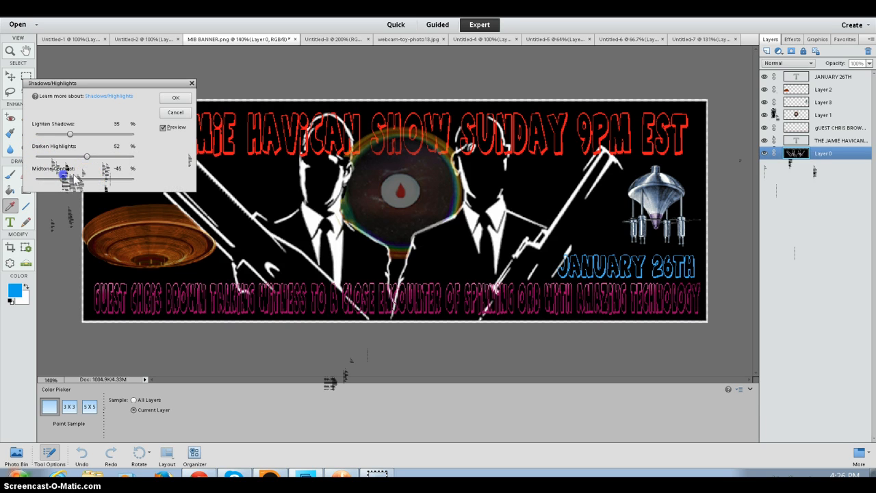
drag(73, 130, 134, 134)
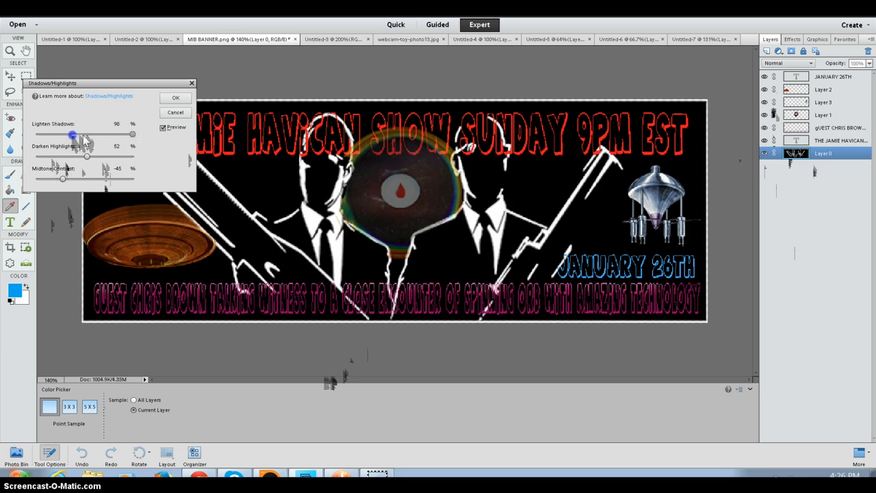
click(175, 98)
- Apply Brightness/Contrast to Layer 0 with brightness -150 and contrast 56
click(92, 7)
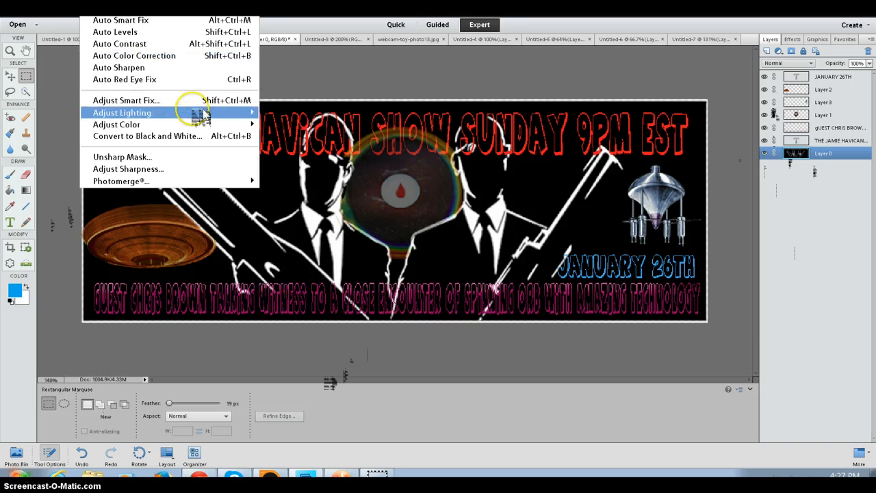
mouse_move(209, 112)
click(301, 125)
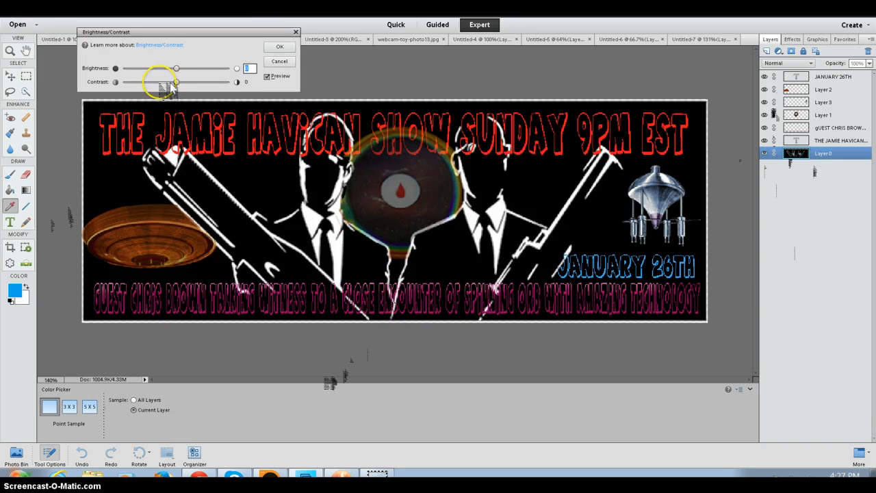
drag(172, 81, 115, 101)
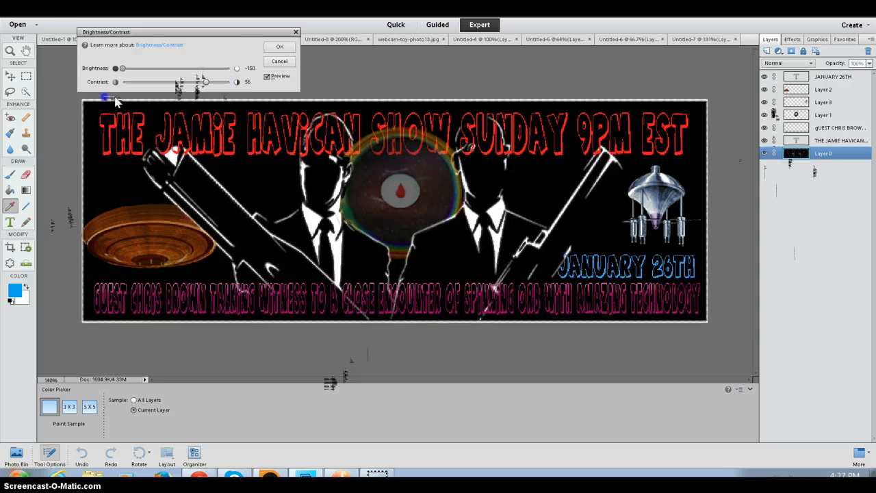
click(279, 46)
key(m)
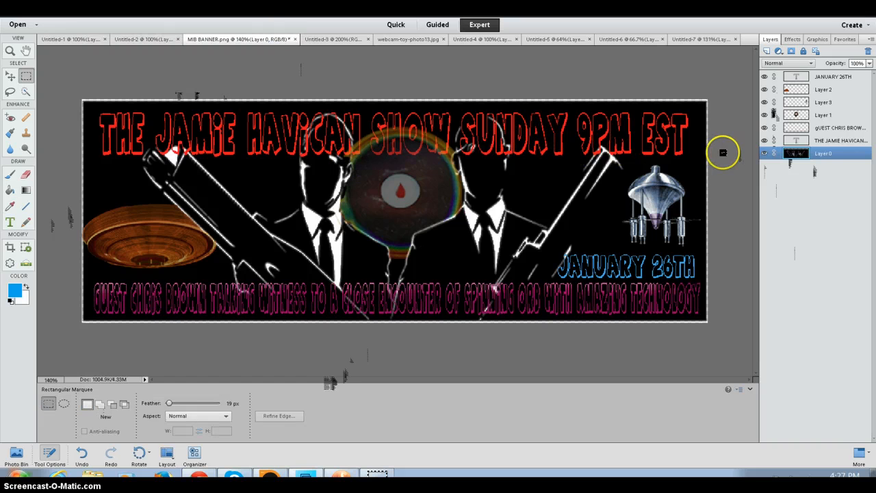
- Apply Shadows/Highlights to Layer 0 again with Lighten Shadows 18%, Darken Highlights 90% and Midtone Contrast -55%
click(764, 127)
click(763, 128)
key(alt+n)
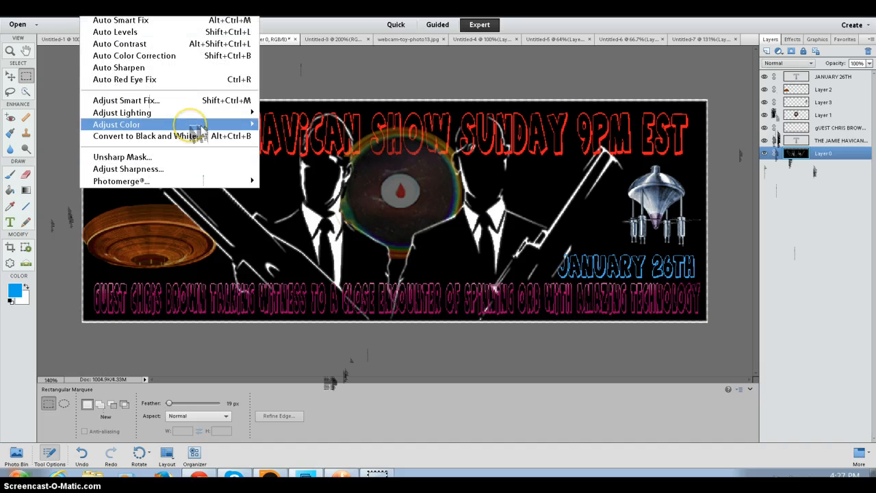
mouse_move(195, 126)
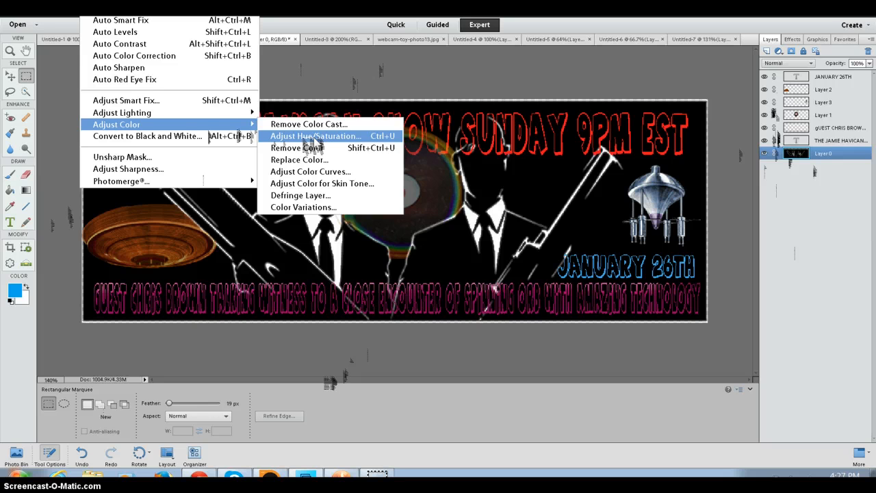
click(294, 112)
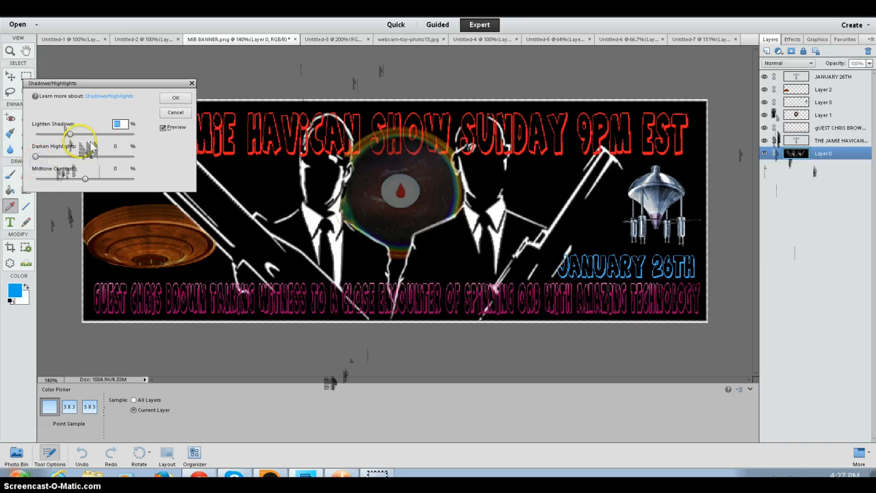
drag(70, 134, 83, 180)
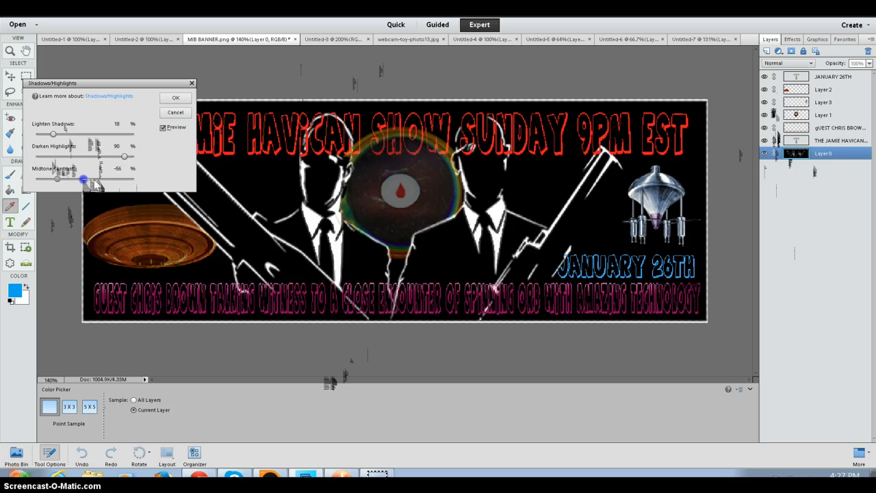
click(175, 98)
key(m)
- Brighten the Layer 0 artwork using Brightness/Contrast with brightness 121 and contrast 78
click(96, 9)
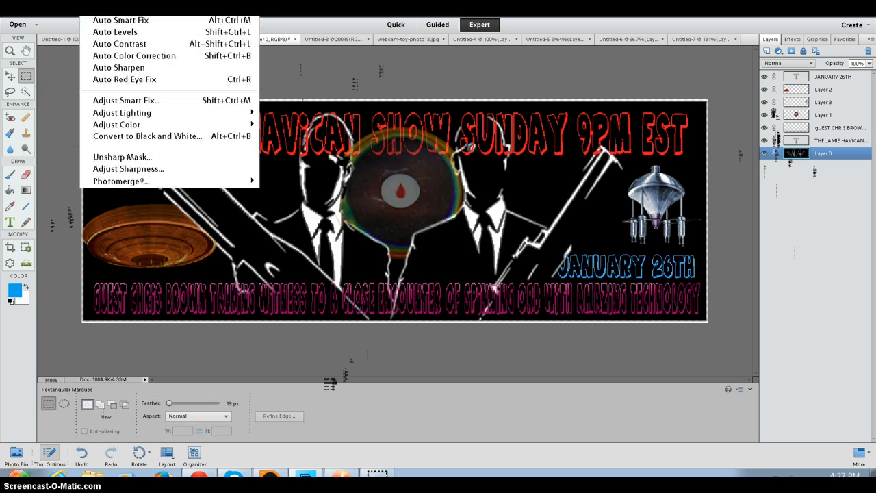
mouse_move(186, 112)
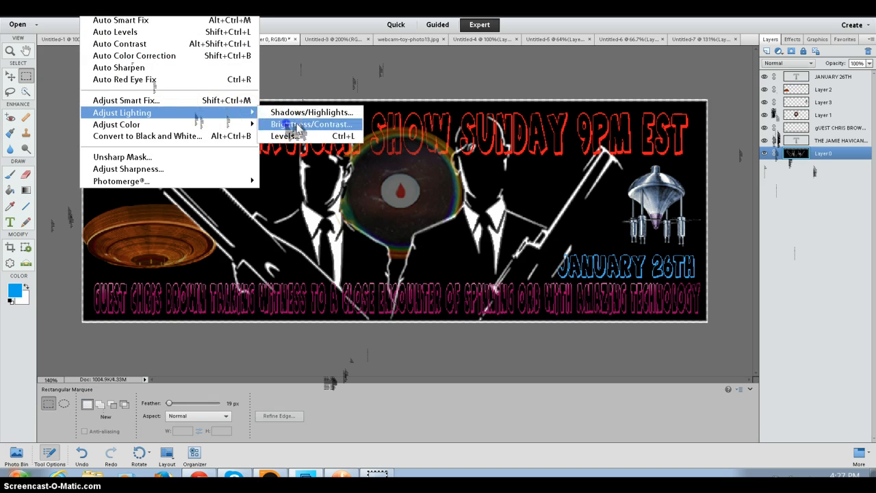
click(301, 124)
drag(175, 81, 219, 78)
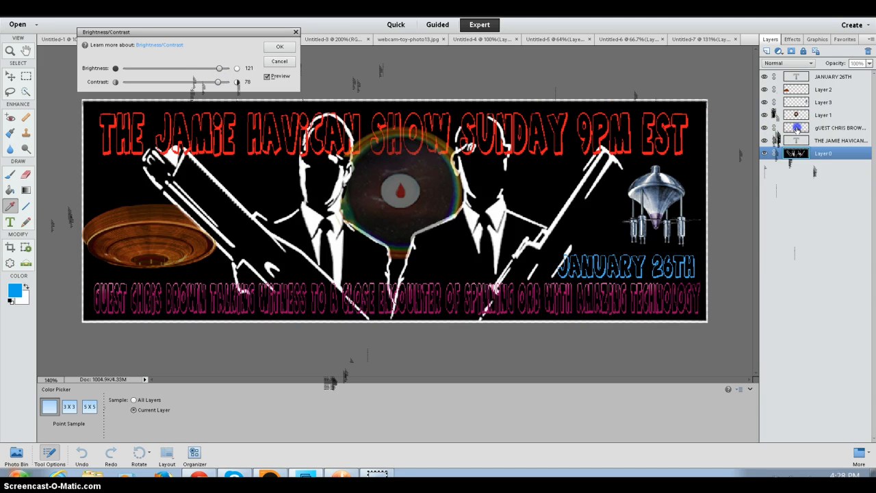
click(287, 47)
key(m)
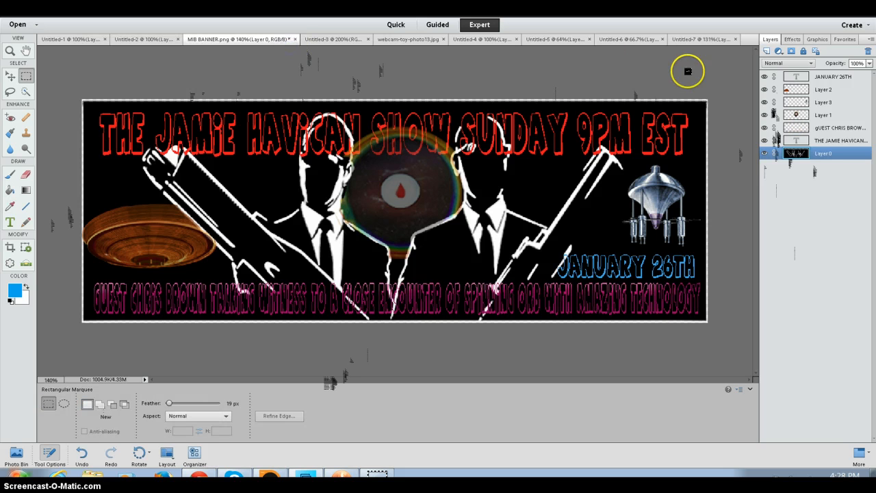
- Apply Brightness/Contrast to the pink guest text layer with brightness 108 and contrast 96
click(796, 132)
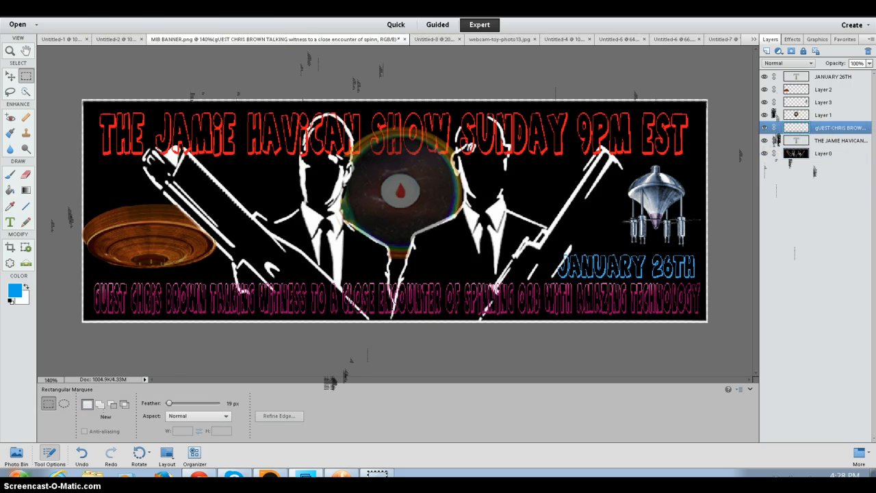
click(92, 8)
mouse_move(186, 113)
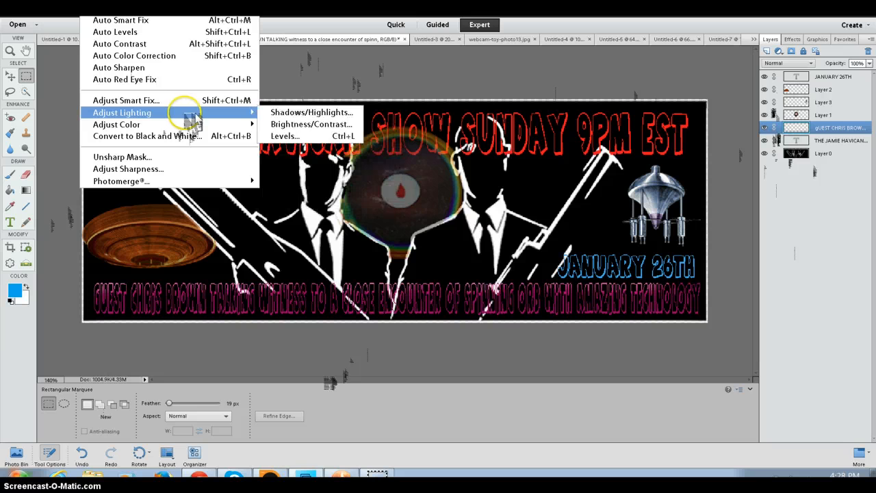
click(312, 125)
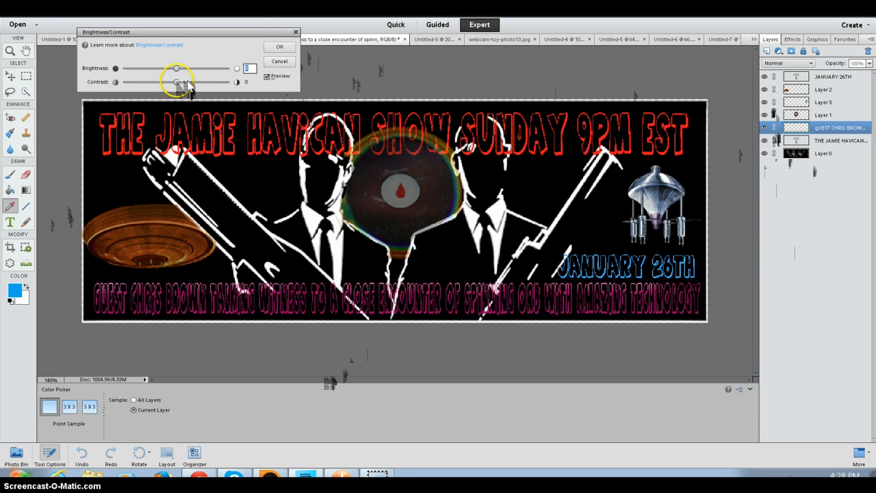
drag(184, 83, 221, 93)
drag(183, 71, 238, 83)
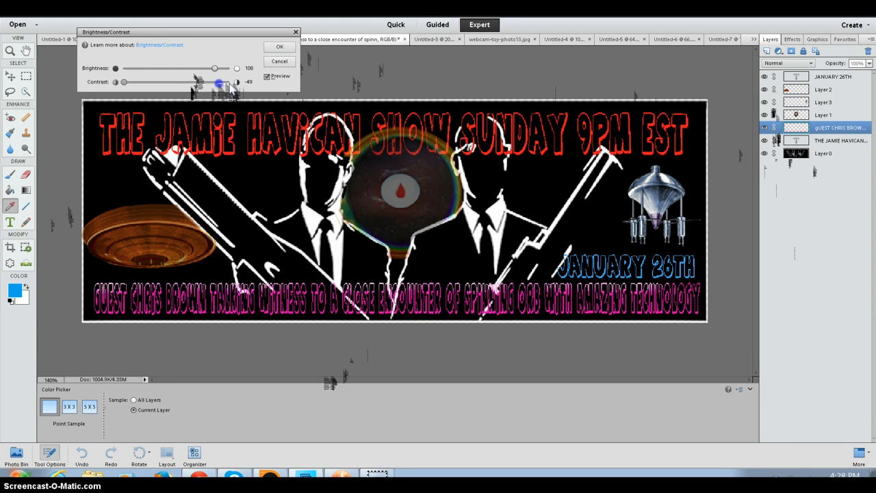
drag(129, 83, 228, 85)
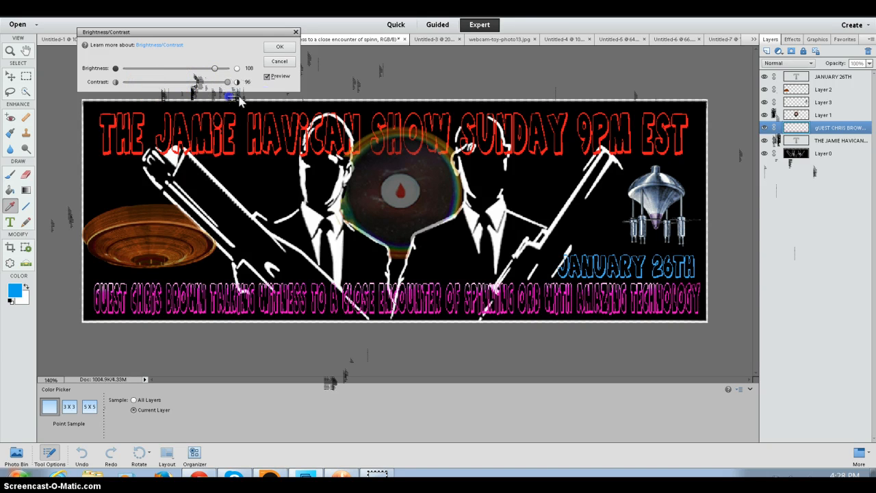
click(280, 47)
key(m)
- Recolor the guest text layer with Hue/Saturation, using hue +73, saturation +49 and lightness +33
click(96, 8)
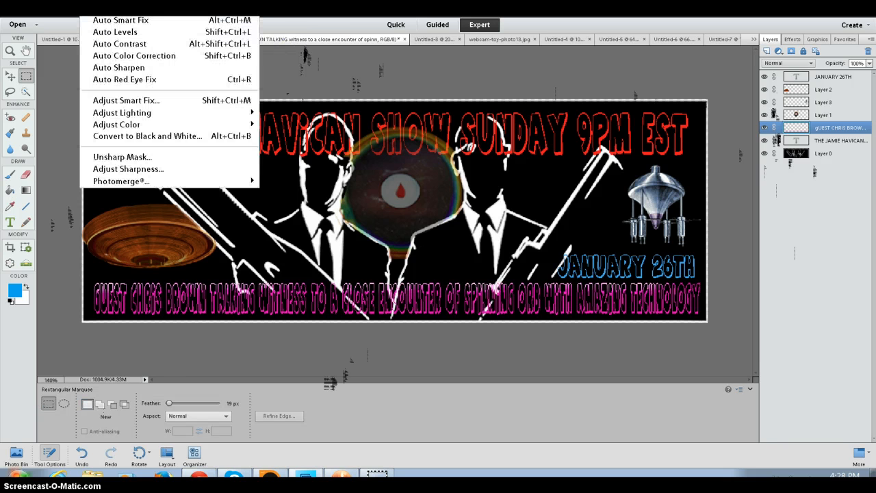
mouse_move(210, 126)
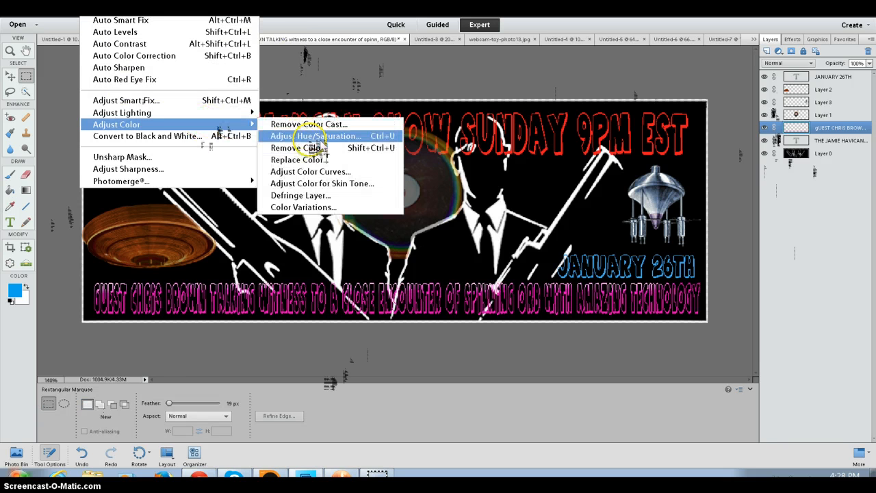
click(313, 136)
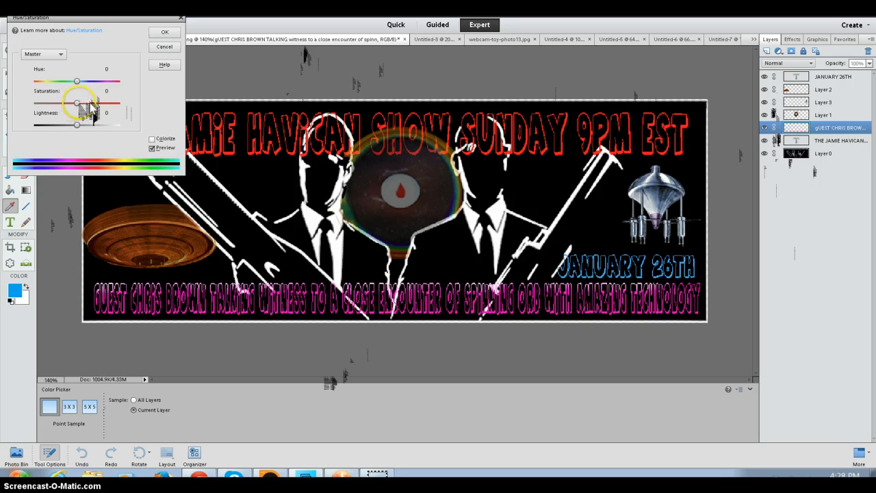
drag(91, 105, 97, 104)
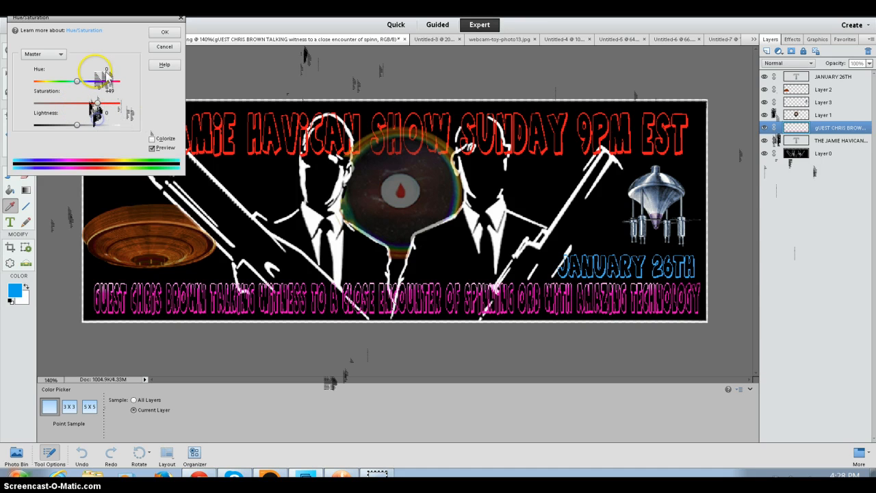
click(77, 124)
click(77, 81)
drag(76, 81, 104, 114)
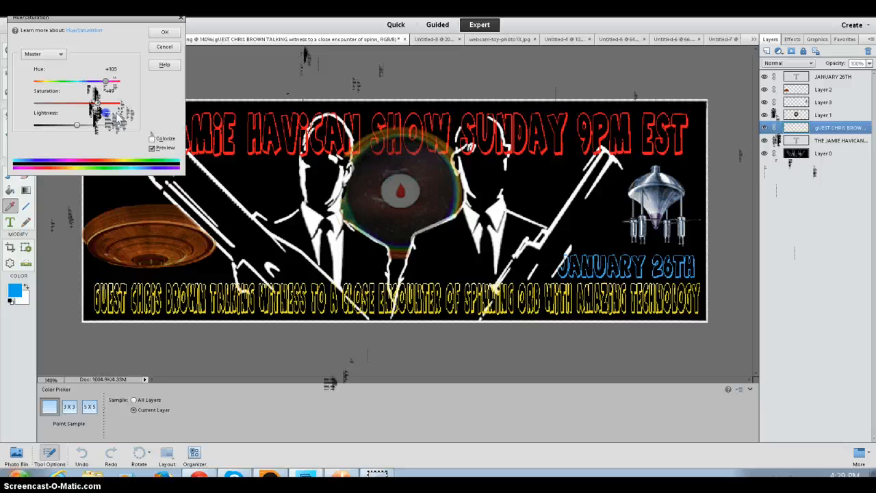
mouse_move(106, 113)
mouse_down()
mouse_move(128, 110)
mouse_move(99, 115)
mouse_up()
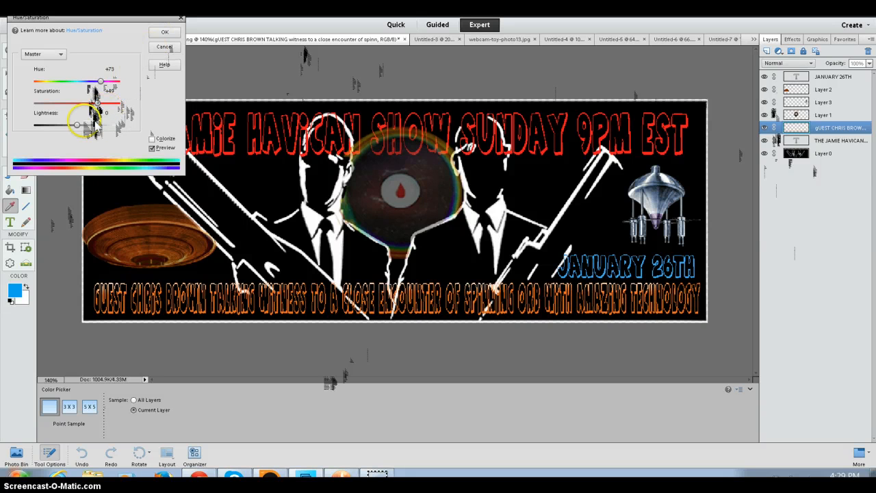
mouse_move(77, 124)
mouse_down()
mouse_move(120, 126)
mouse_move(65, 124)
mouse_move(89, 125)
mouse_up()
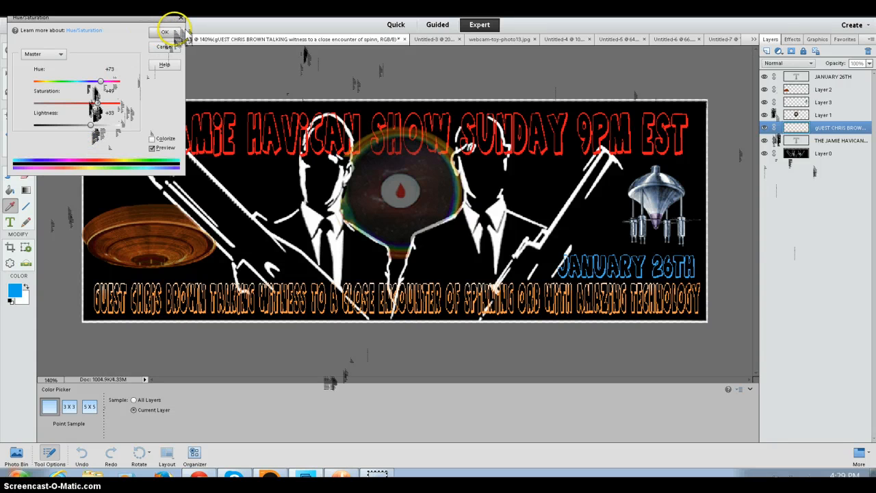
click(166, 32)
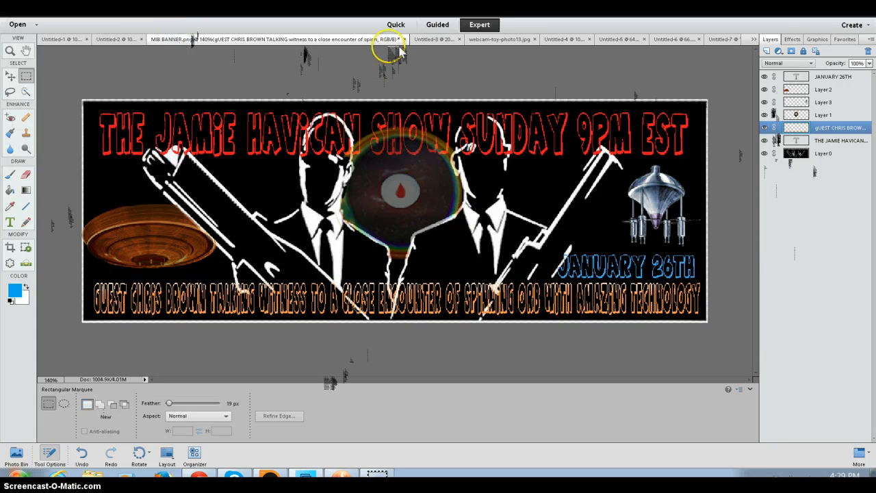
- Select the red show title text layer and view the fonts available for the Type tool
click(795, 143)
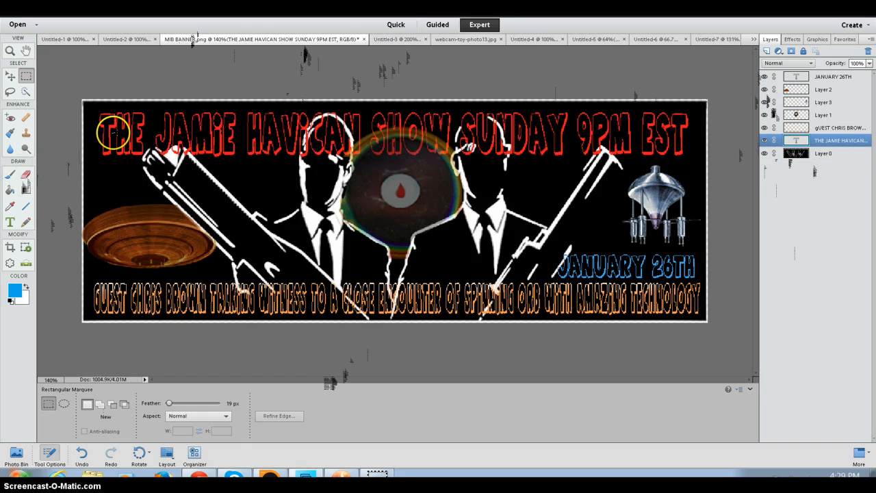
click(10, 222)
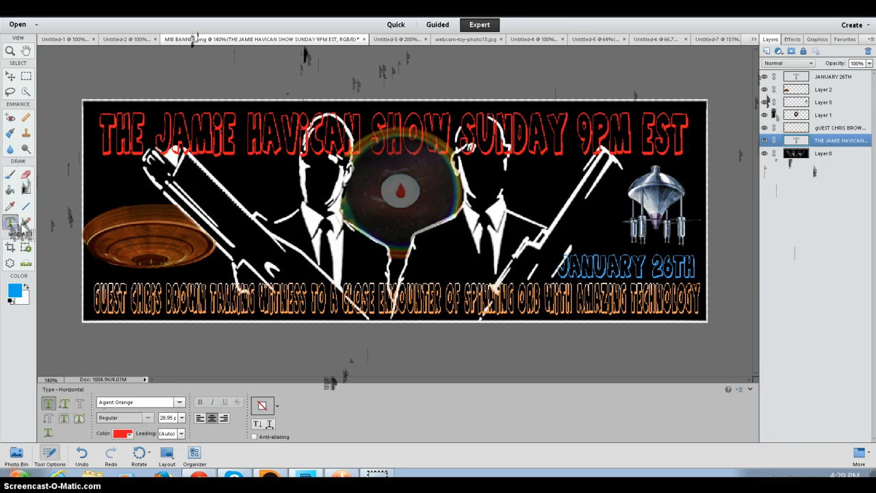
click(180, 403)
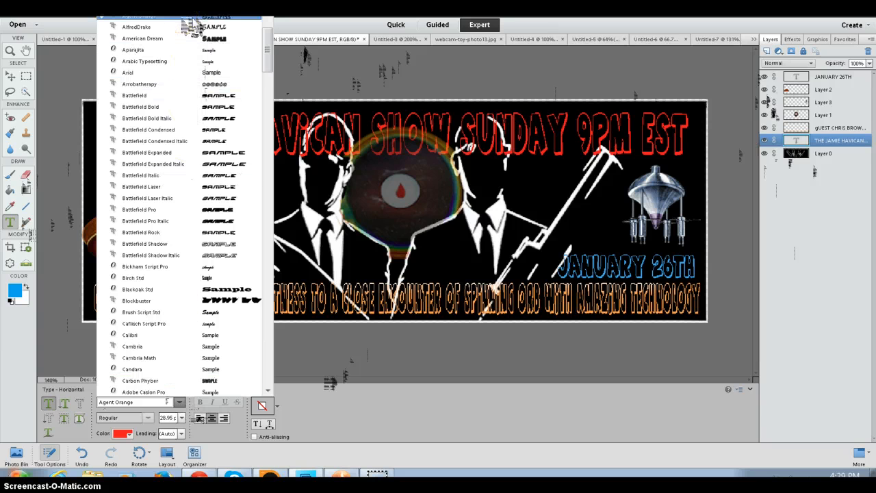
click(180, 403)
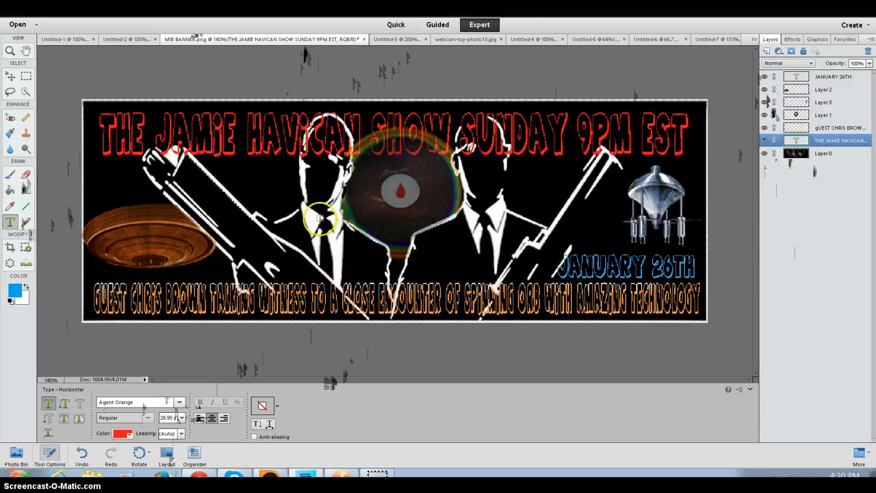
- Try the blue Glass Buttons style on the show title text layer and replace it with the orange one
click(793, 39)
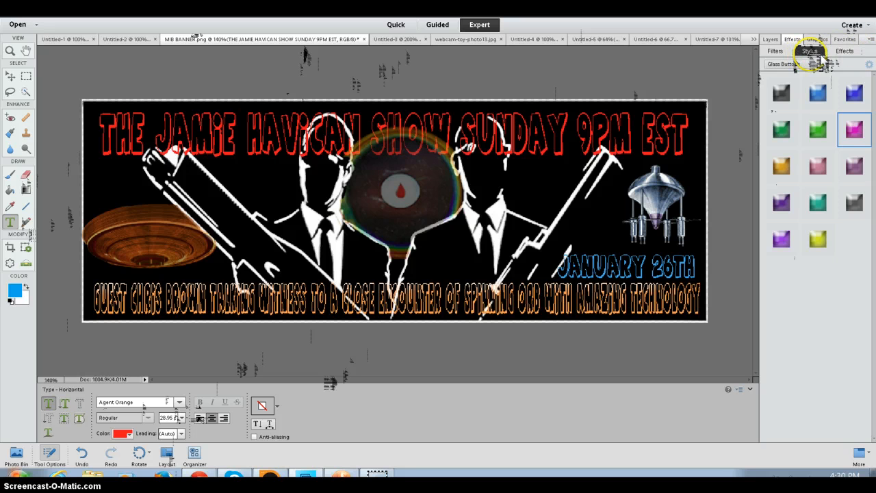
click(815, 63)
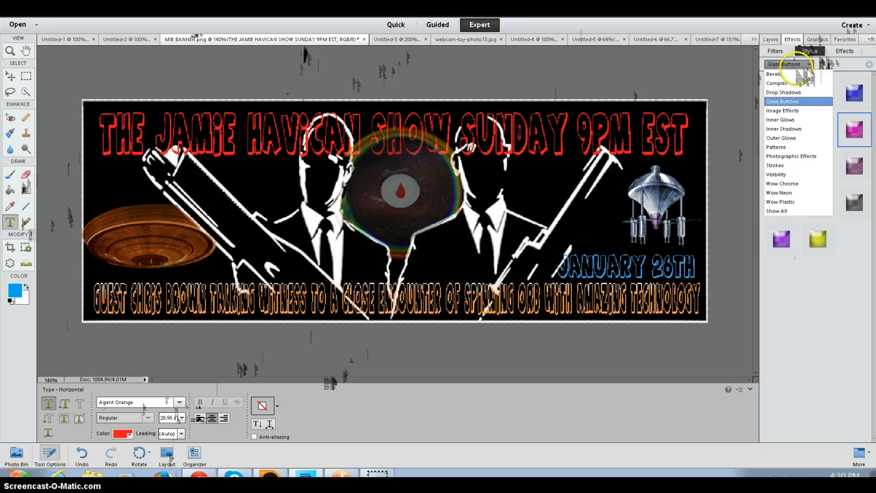
click(824, 214)
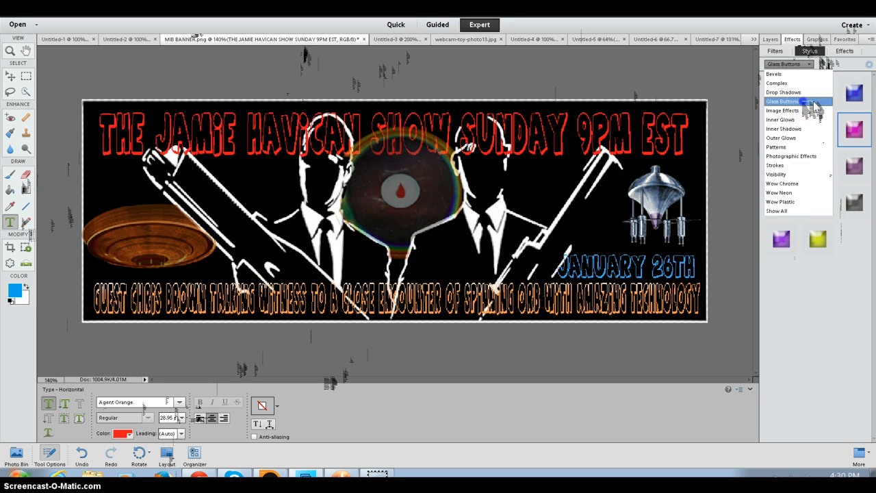
click(808, 102)
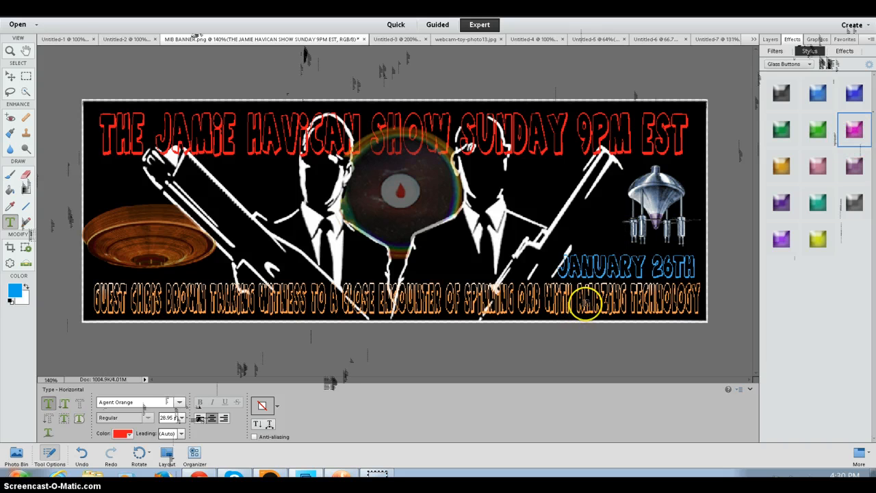
click(818, 95)
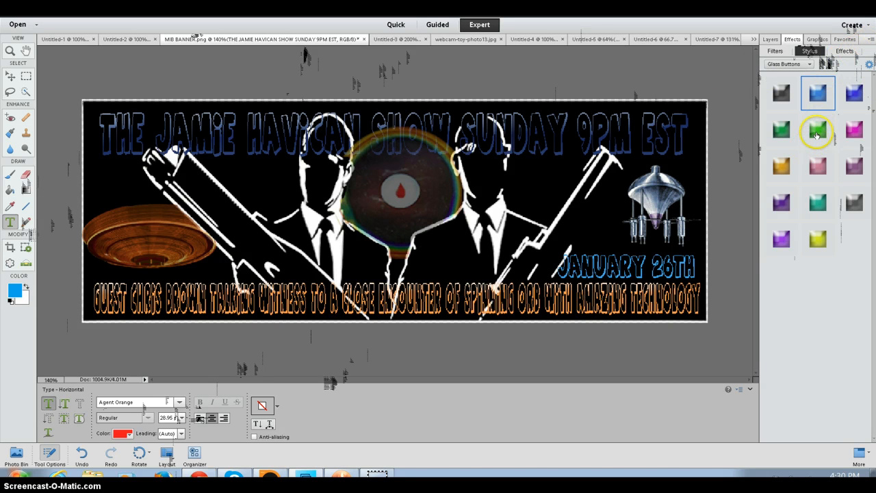
click(784, 170)
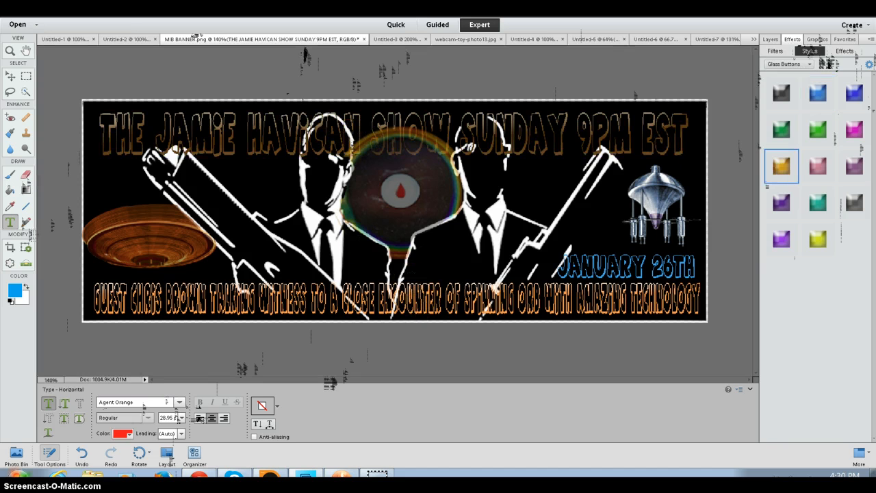
click(771, 39)
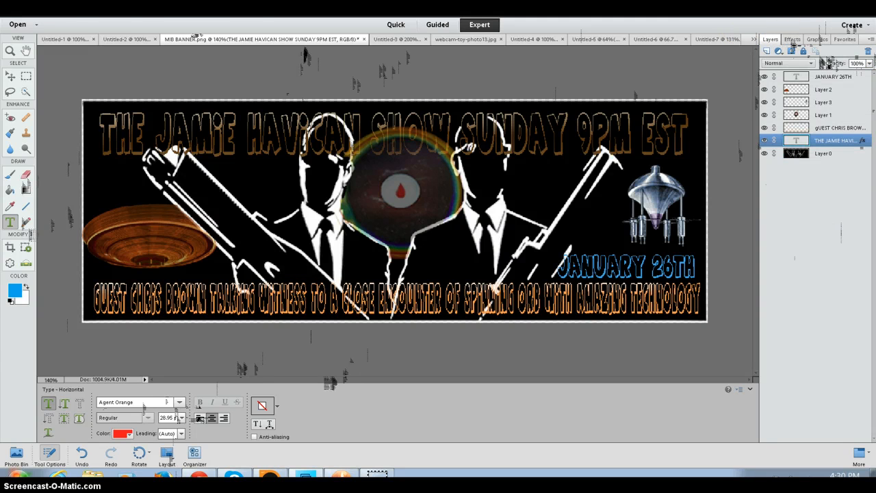
- Simplify the show title type layer to open it in Color Variations
key(alt+n)
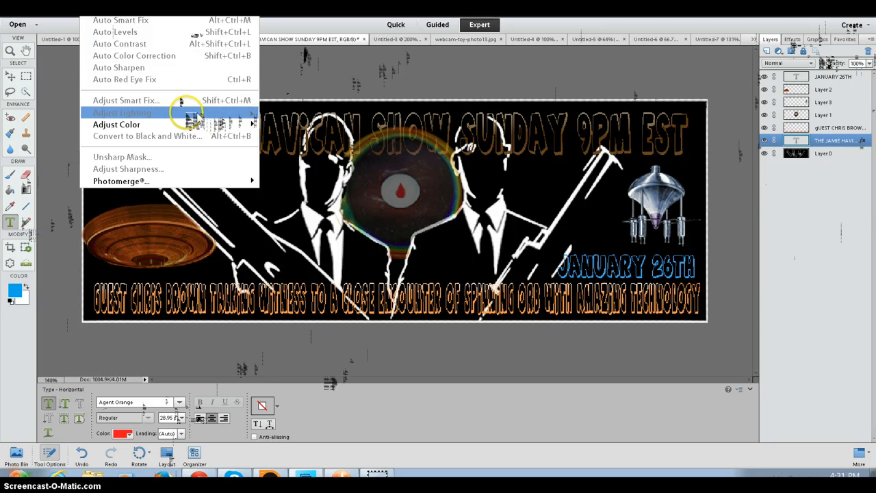
mouse_move(193, 124)
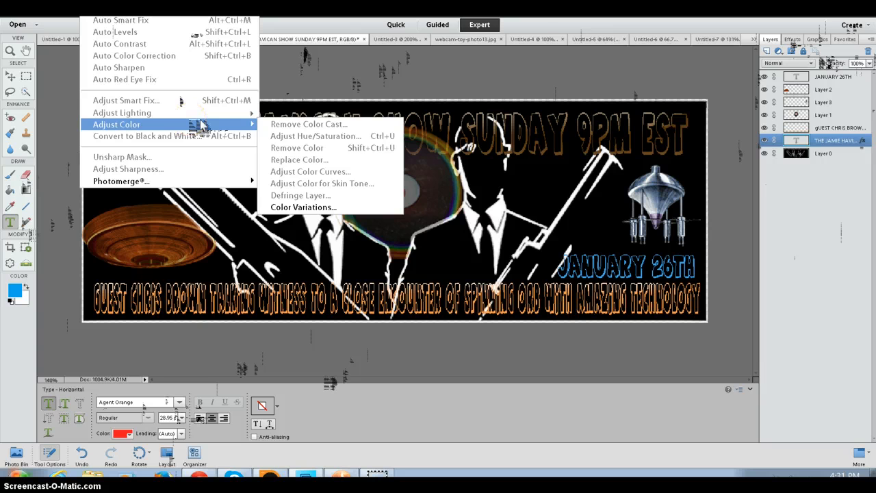
click(317, 207)
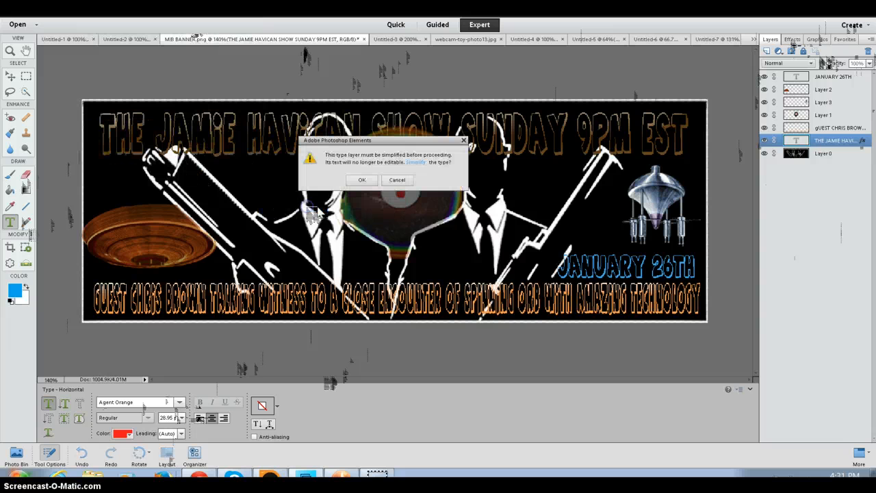
click(361, 181)
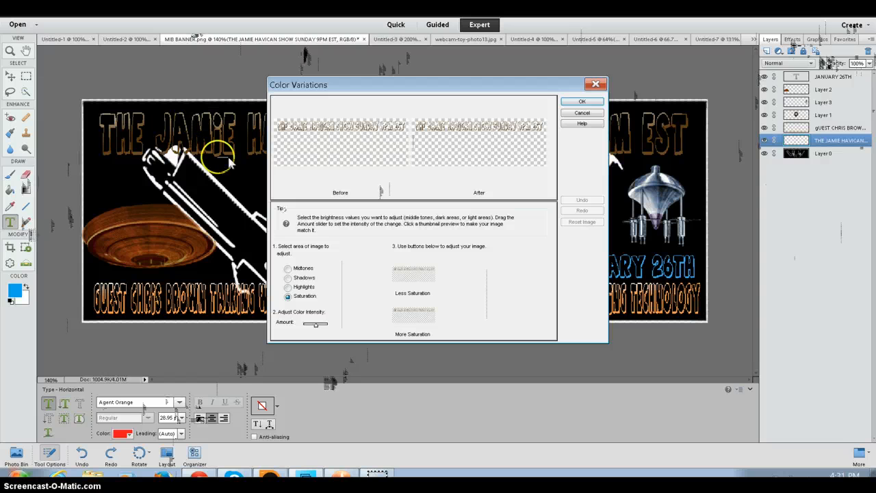
- Lighten the show title's midtones and shadows and increase its saturation with Color Variations
click(290, 270)
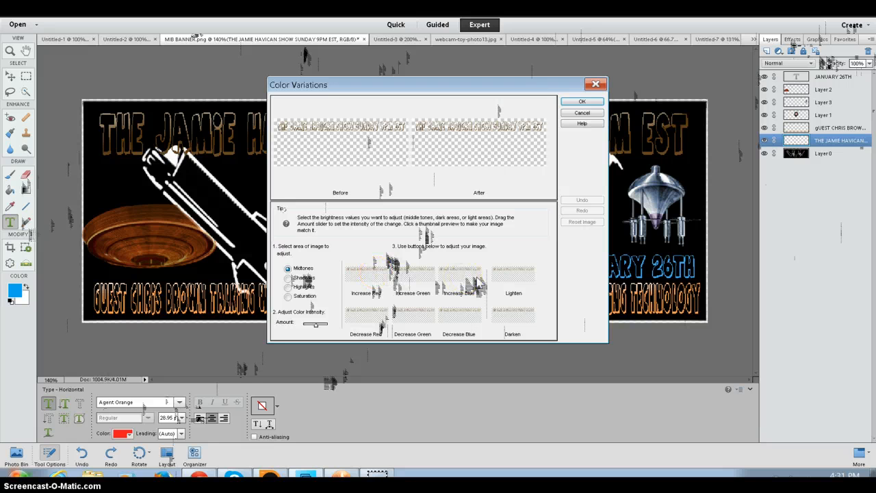
click(515, 281)
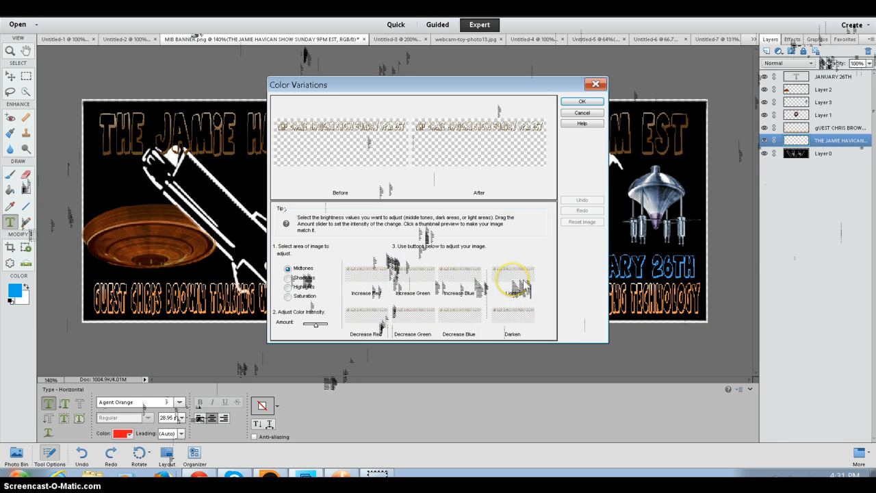
click(511, 279)
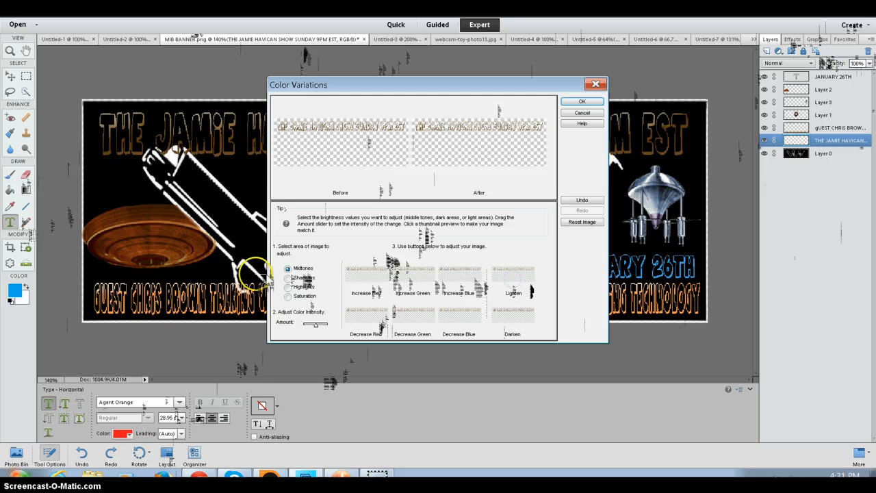
click(289, 278)
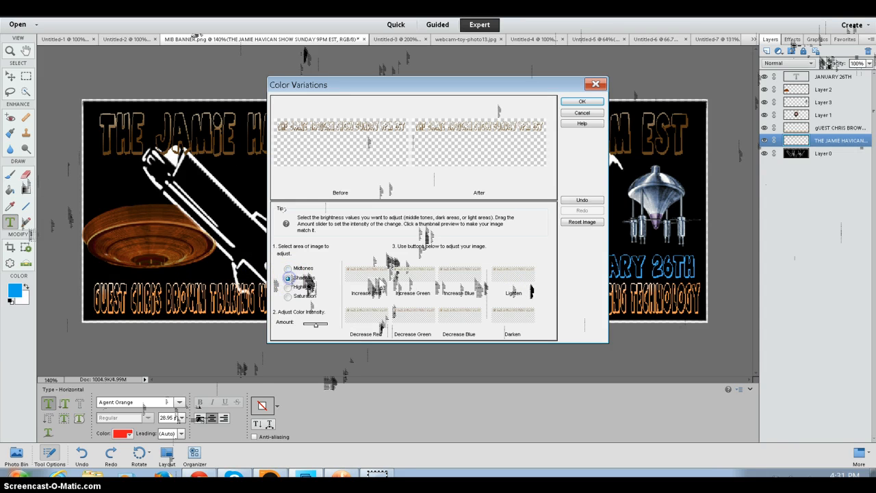
click(520, 275)
click(287, 296)
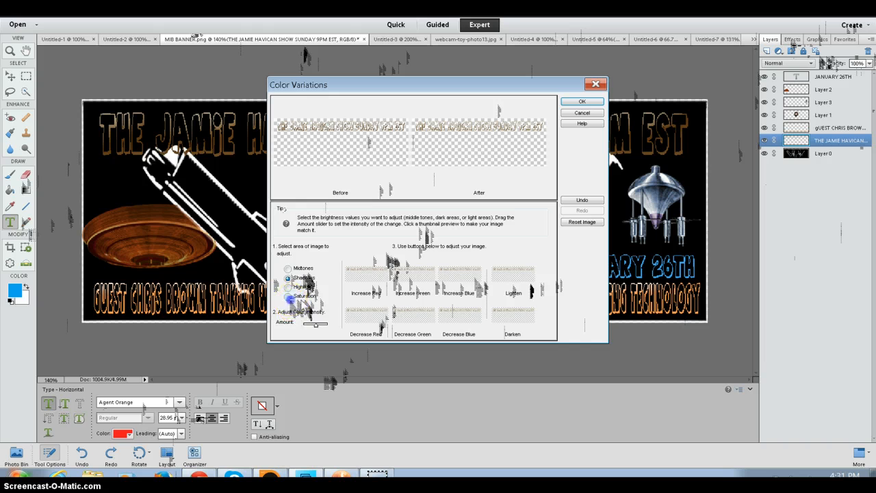
click(409, 316)
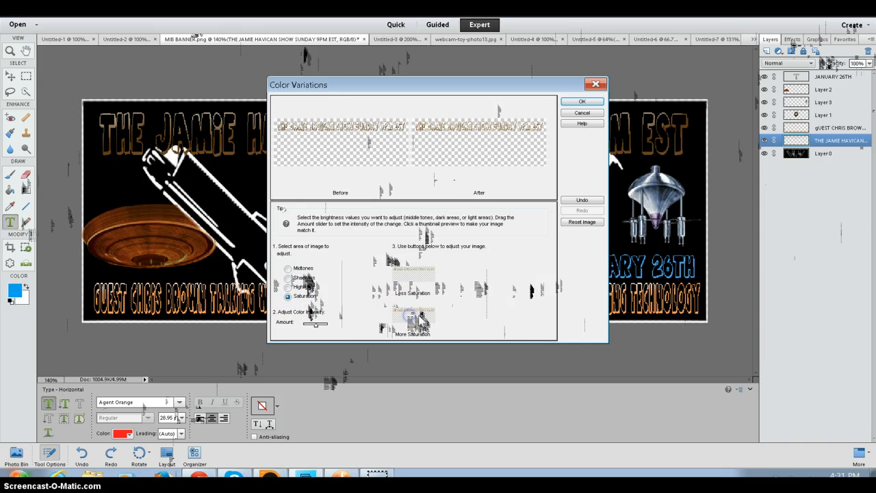
click(594, 102)
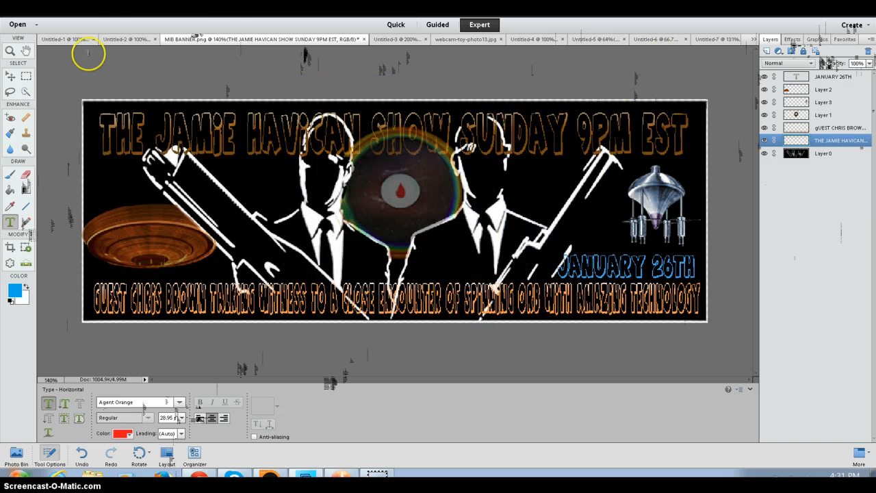
- Apply Shadows/Highlights to the show title layer with Lighten Shadows at 100% and Midtone Contrast at -100%
click(95, 9)
mouse_move(245, 114)
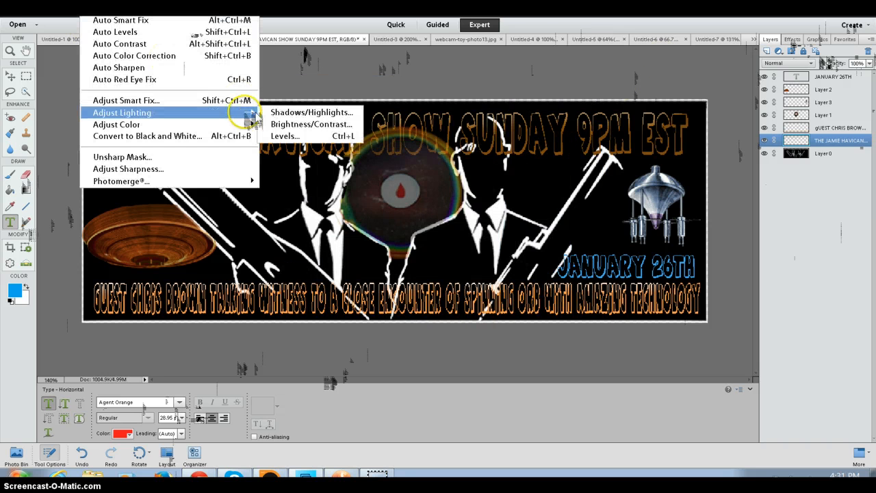
click(309, 114)
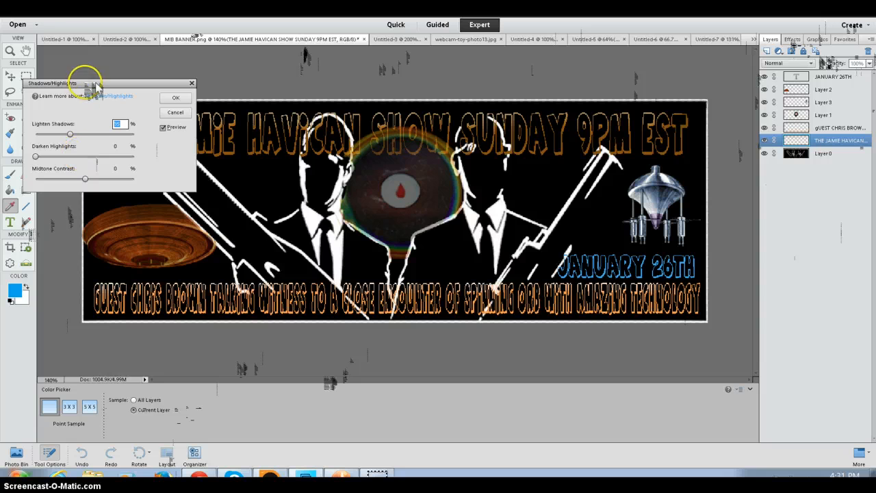
drag(86, 83, 211, 205)
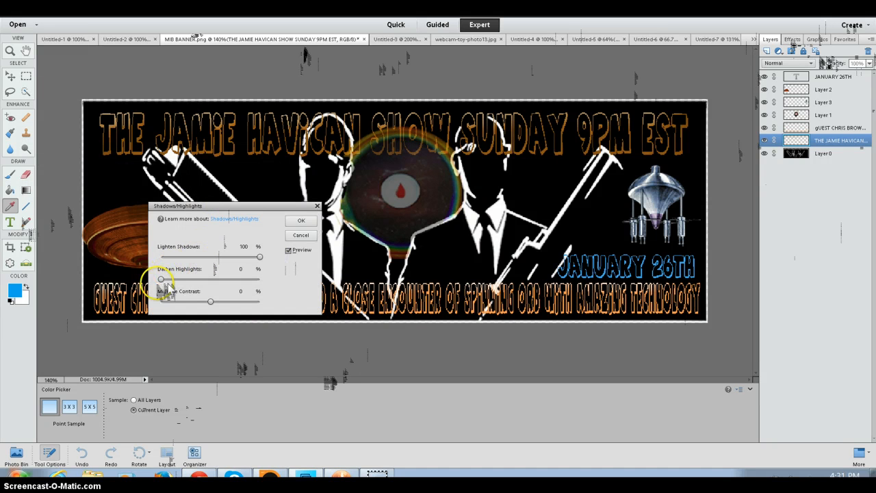
drag(161, 279, 135, 277)
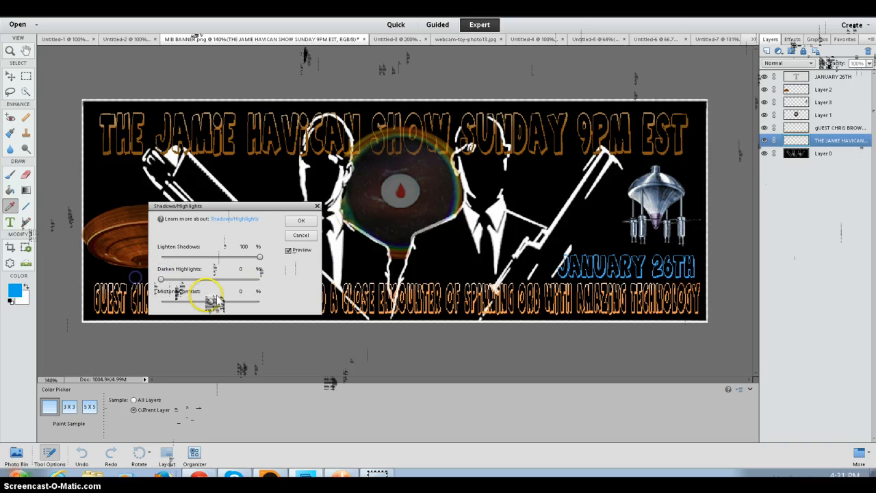
drag(208, 301, 161, 301)
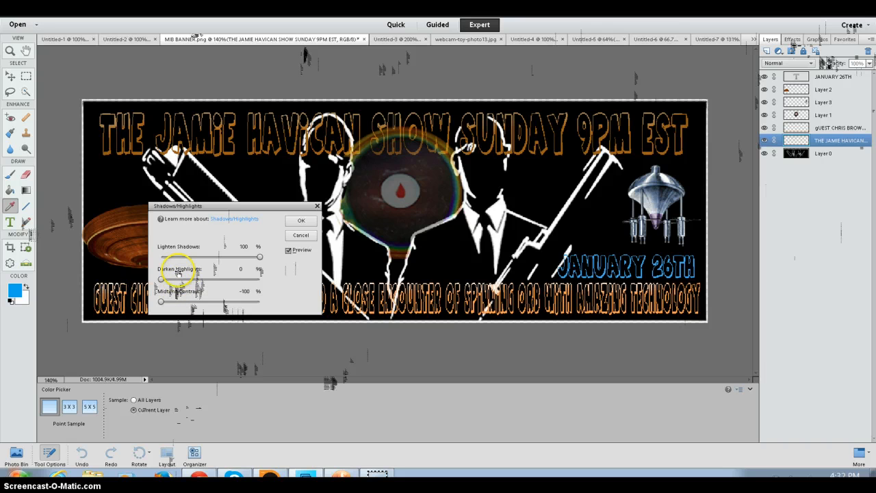
click(300, 220)
- Raise the show title layer's brightness and set its contrast to 27 with Brightness/Contrast
click(96, 10)
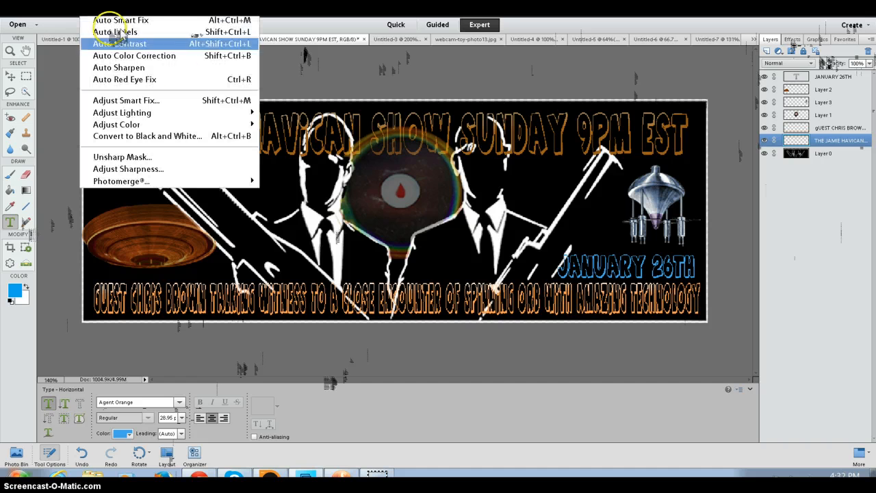
mouse_move(232, 115)
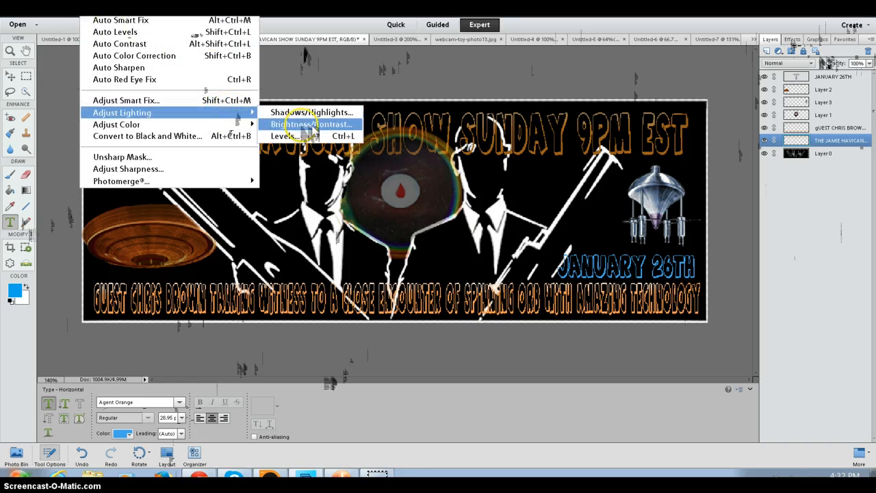
click(318, 125)
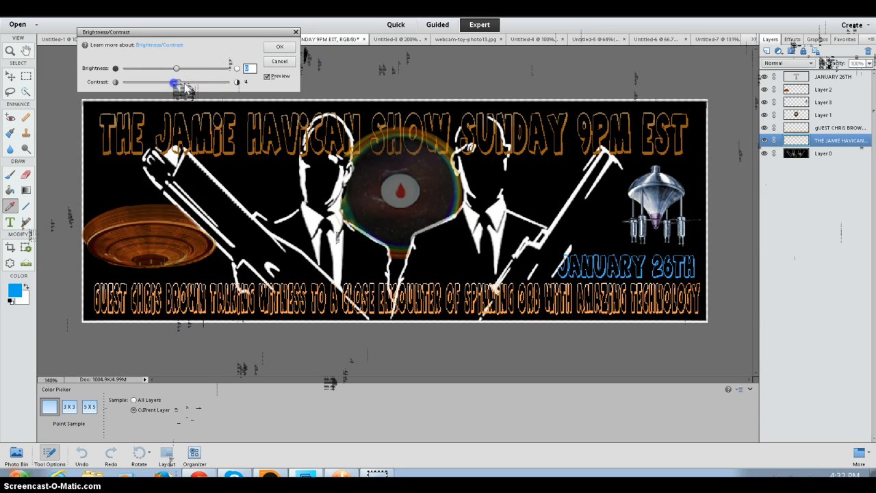
drag(184, 84, 117, 93)
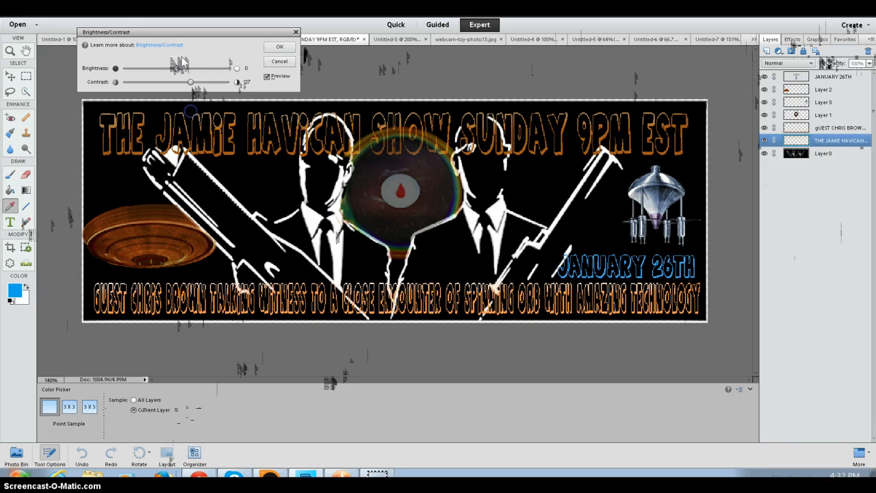
click(176, 68)
mouse_move(189, 68)
mouse_down()
mouse_move(216, 71)
mouse_move(180, 70)
mouse_move(186, 82)
mouse_up()
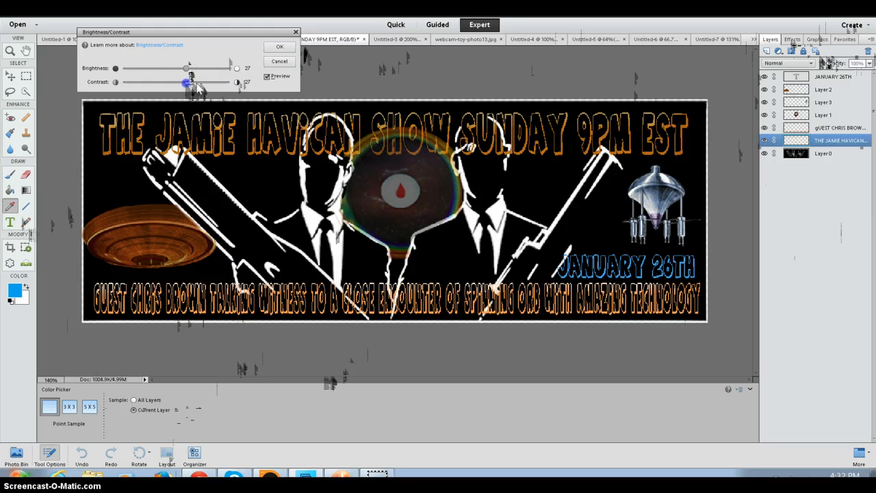
click(280, 47)
key(t)
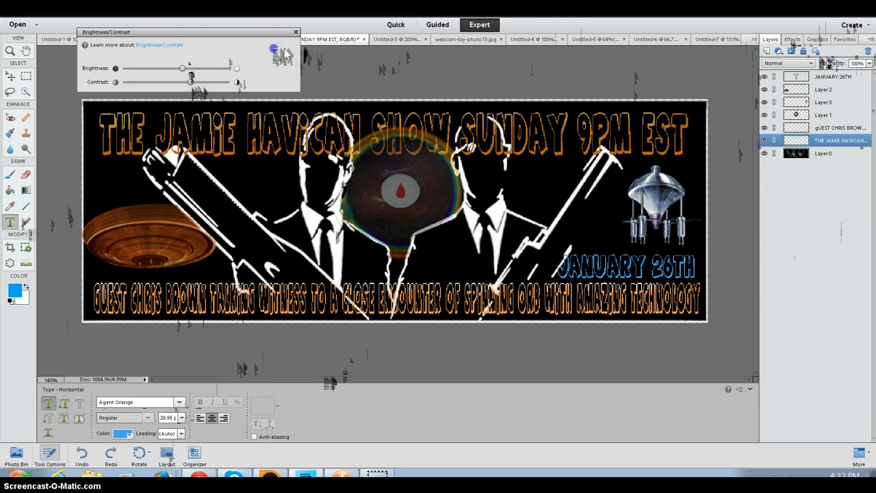
- Adjust the show title layer's Hue/Saturation to hue -7, saturation +49 and lightness +9
click(95, 0)
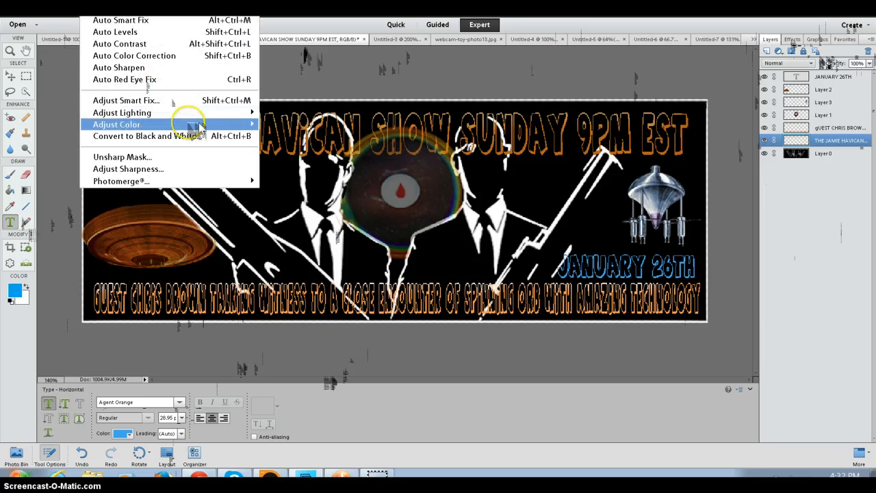
mouse_move(205, 124)
click(308, 136)
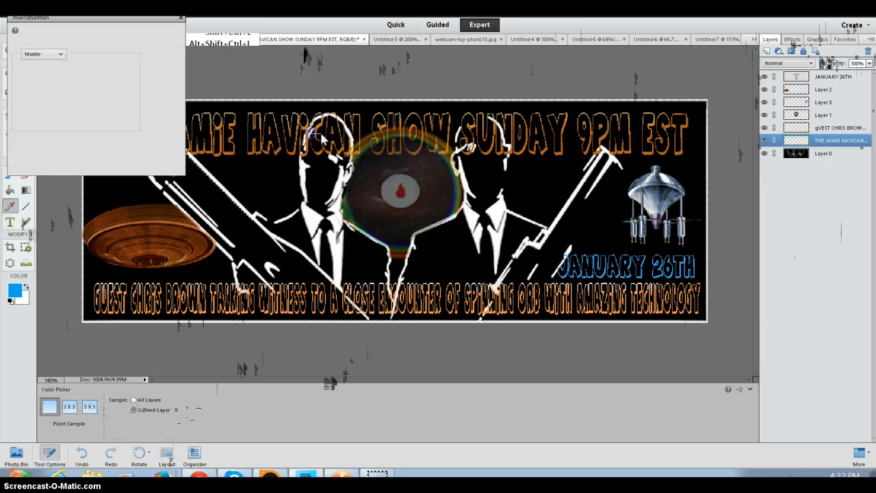
drag(76, 17, 84, 152)
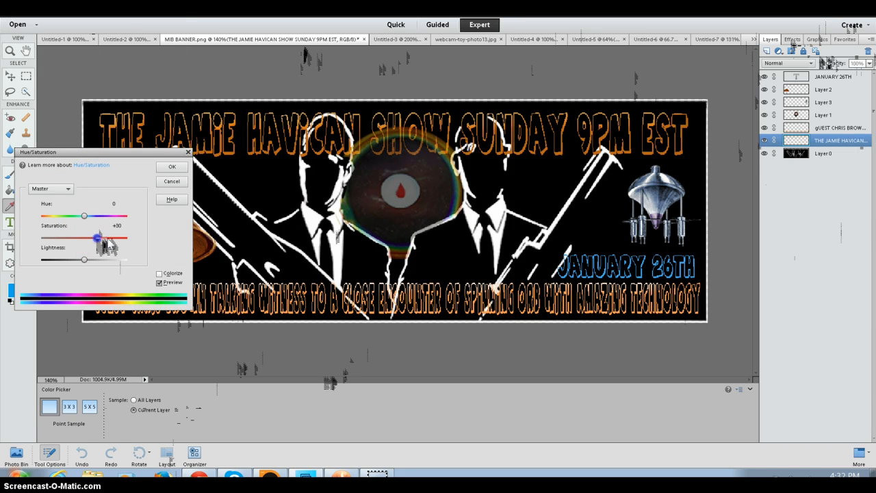
click(88, 260)
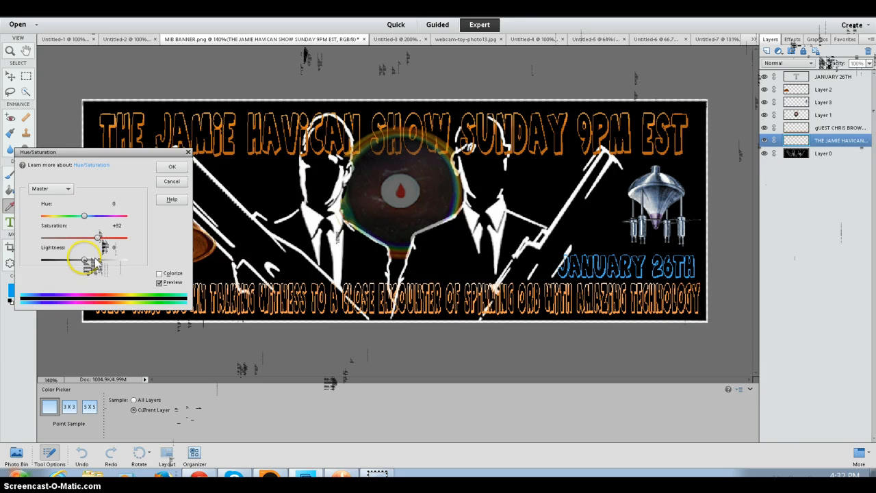
mouse_move(95, 261)
mouse_down()
mouse_move(85, 267)
mouse_move(102, 269)
mouse_up()
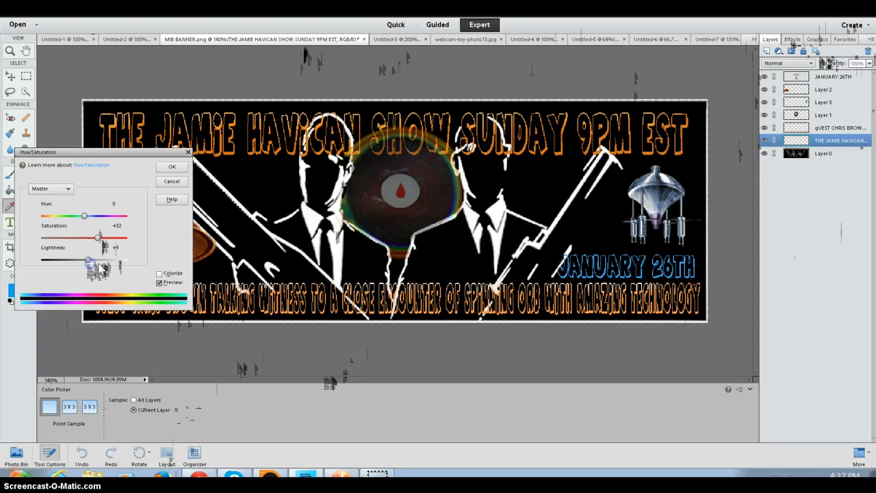
mouse_move(84, 216)
mouse_down()
mouse_move(126, 218)
mouse_move(42, 220)
mouse_move(31, 233)
mouse_move(93, 230)
mouse_up()
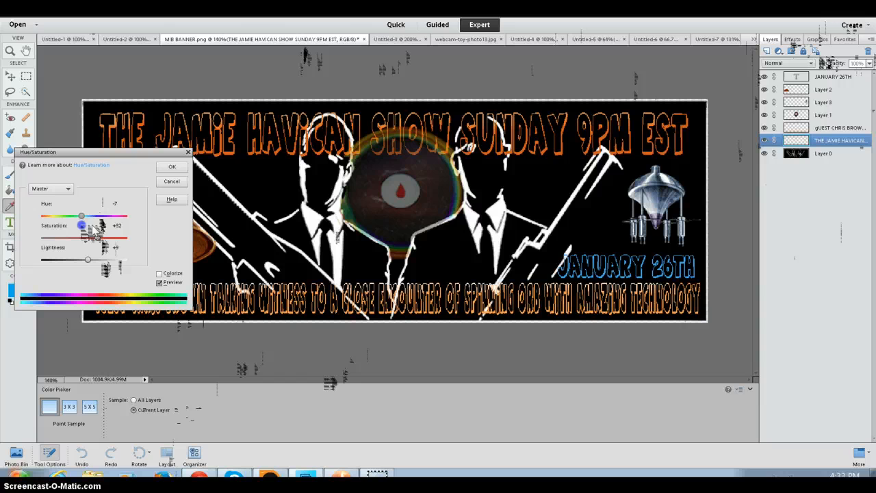
click(97, 238)
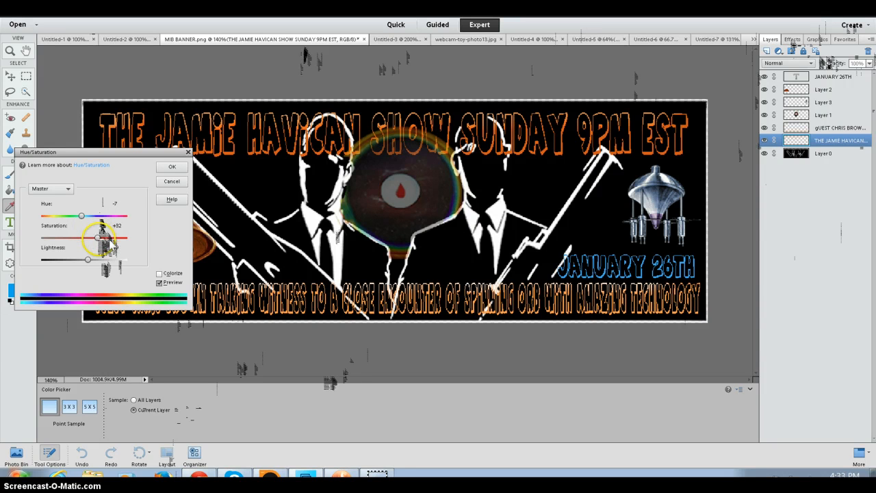
mouse_move(101, 239)
mouse_down()
mouse_move(86, 241)
mouse_move(100, 244)
mouse_up()
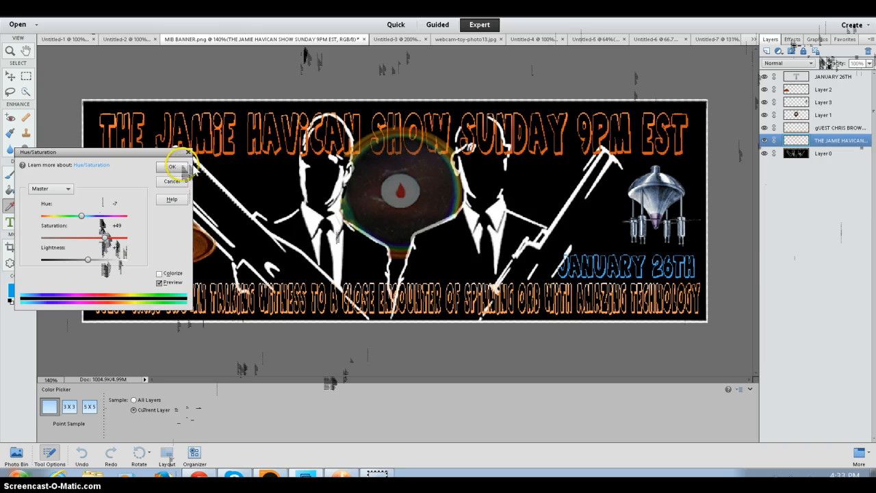
click(172, 166)
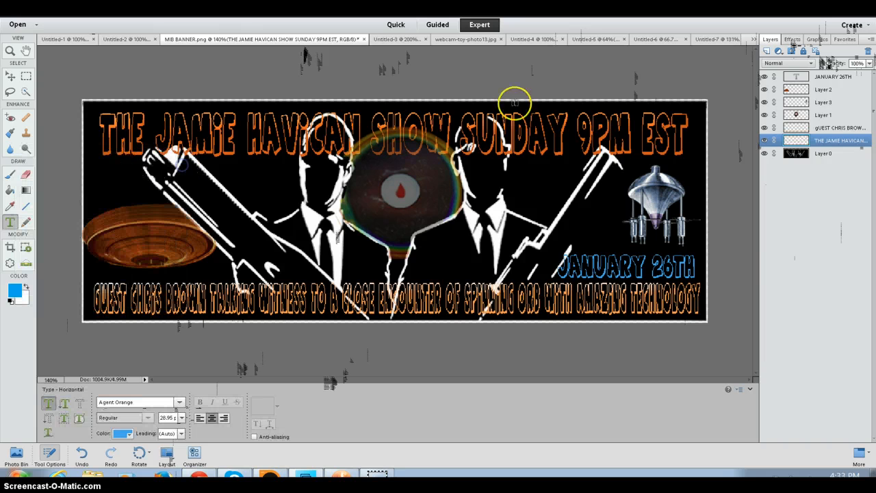
- Adjust the guest text layer's Hue/Saturation to hue +3, saturation +80 and lightness -24
click(807, 130)
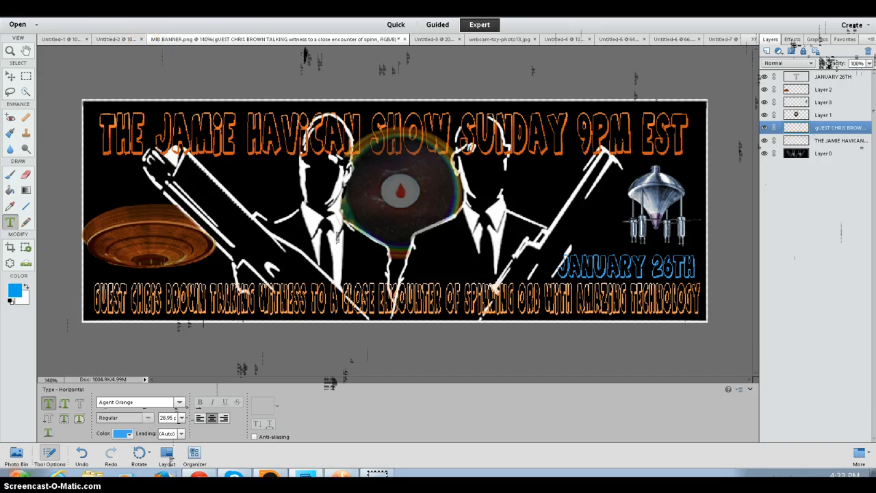
click(96, 7)
mouse_move(205, 125)
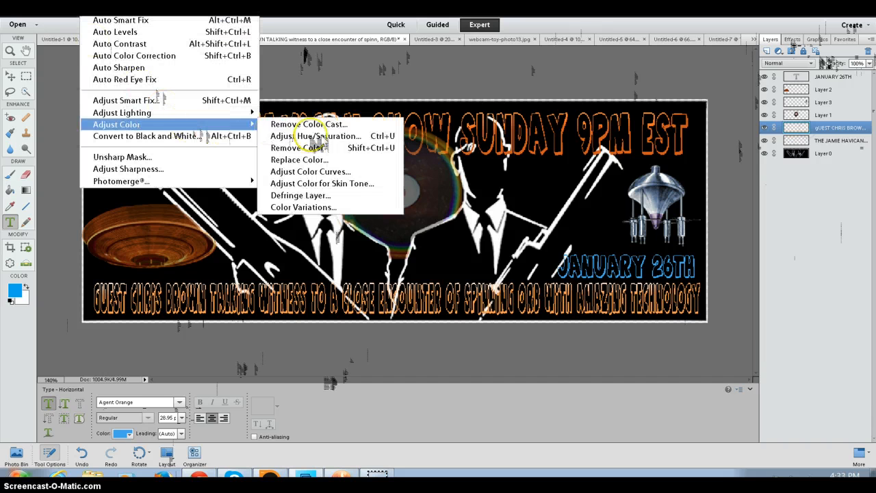
click(337, 137)
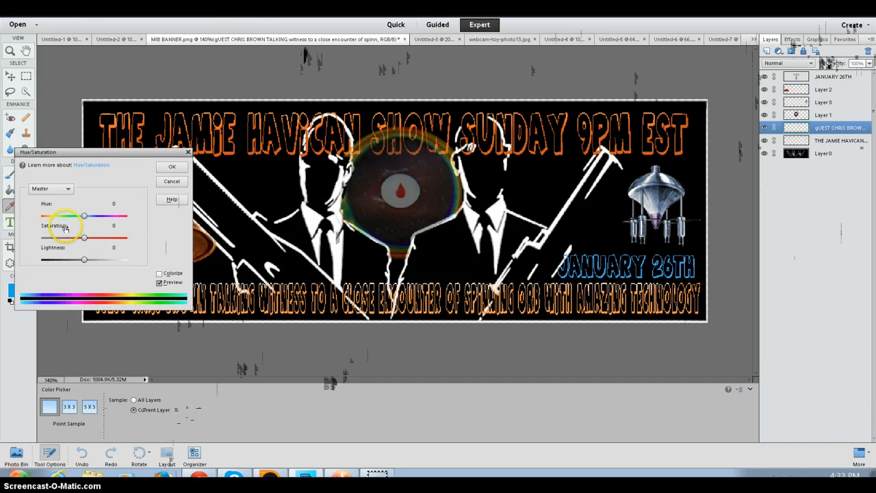
drag(94, 245, 174, 245)
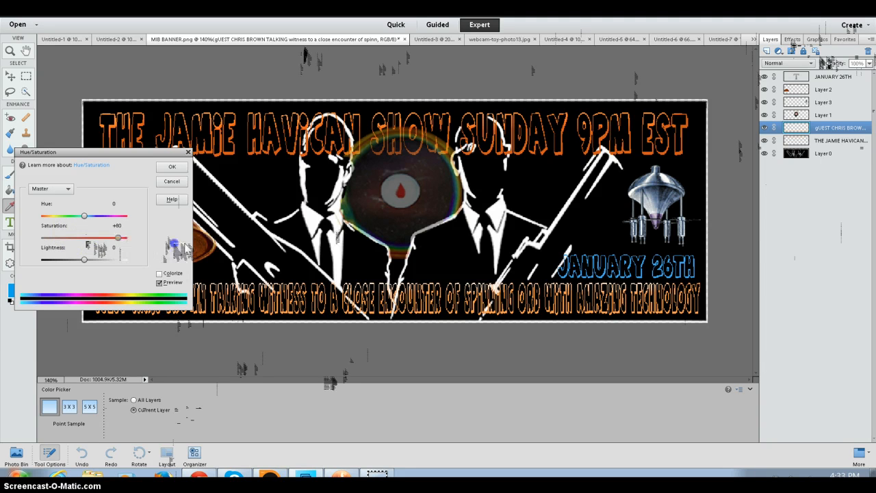
click(83, 215)
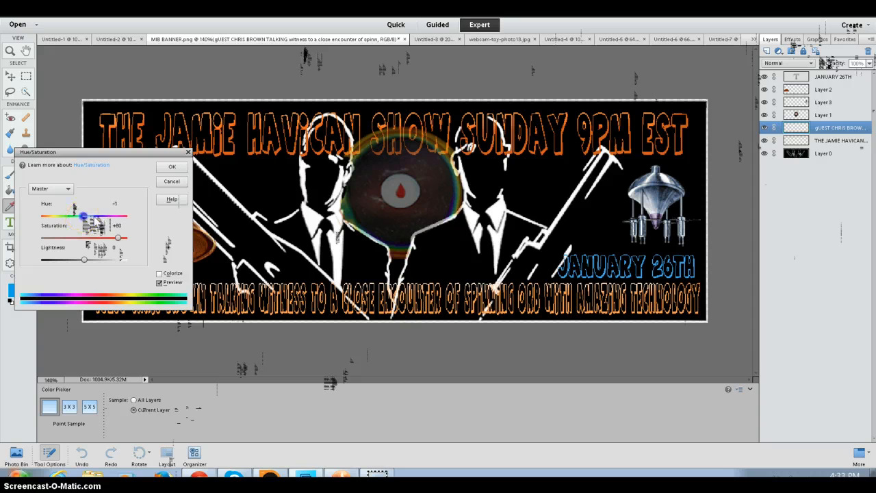
drag(83, 216, 91, 245)
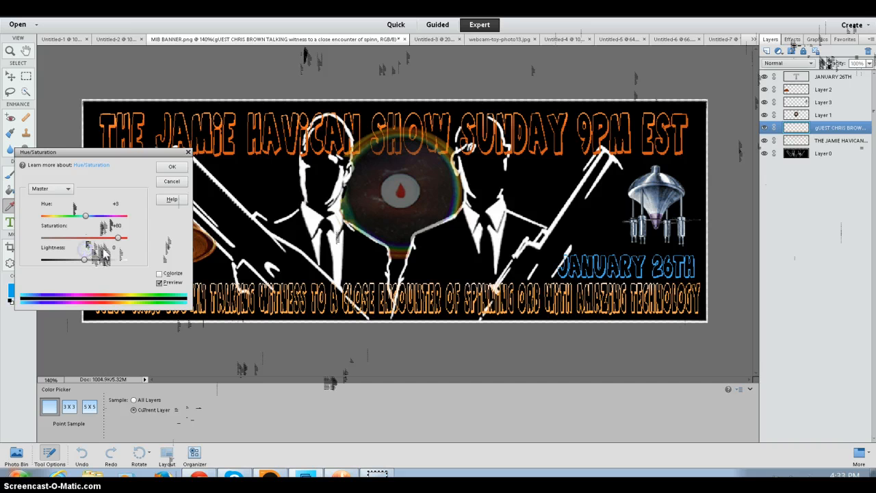
click(153, 318)
click(84, 260)
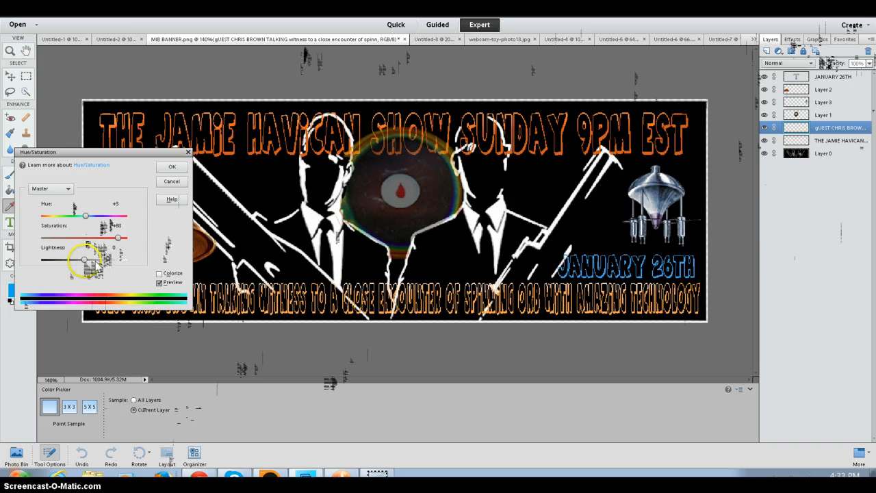
drag(85, 260, 73, 262)
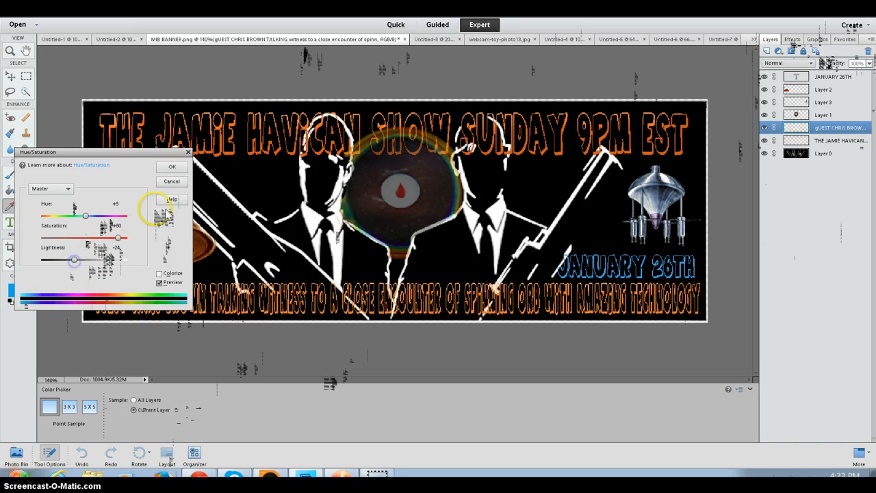
click(172, 167)
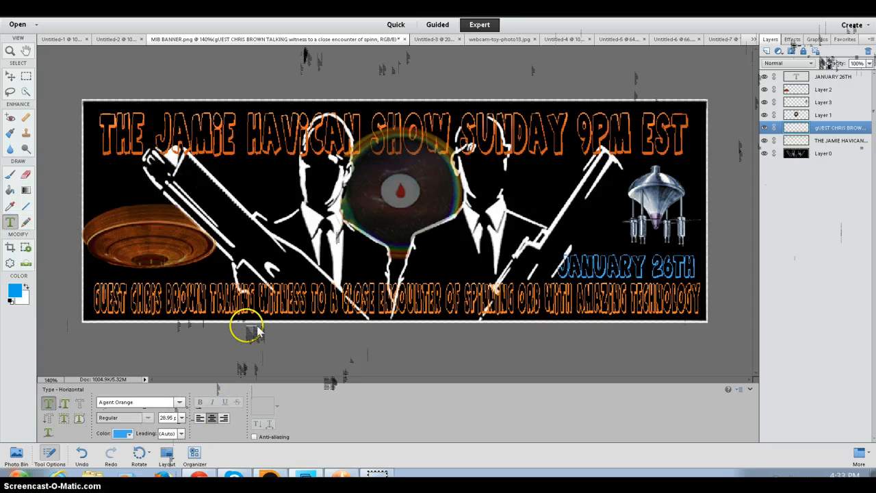
- Go through the artwork and JANUARY 26TH layers and merge all visible layers into the show title layer
click(791, 115)
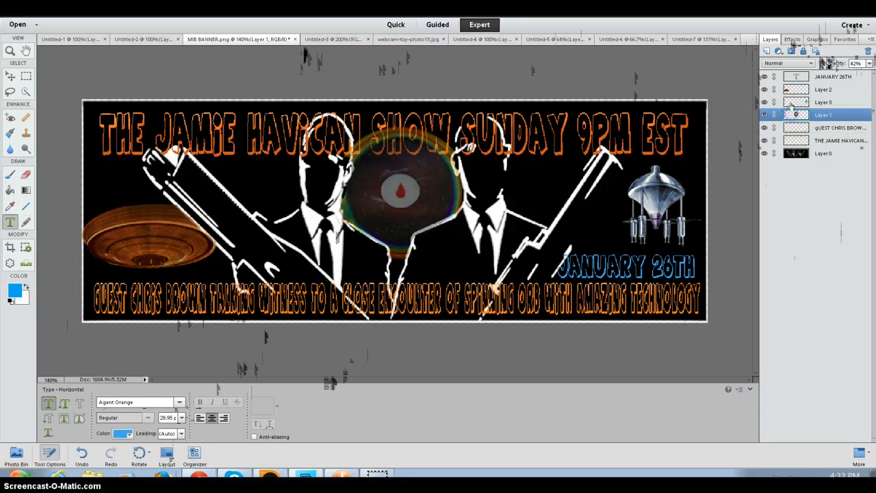
click(791, 103)
click(795, 88)
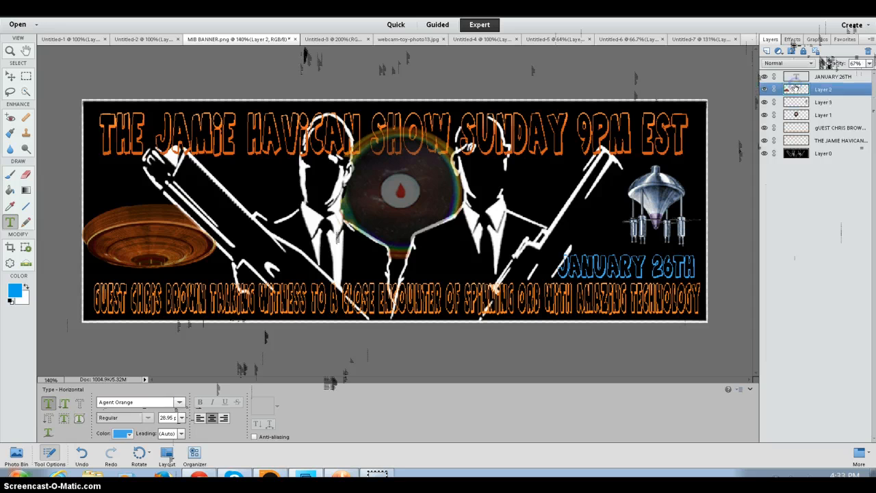
click(795, 77)
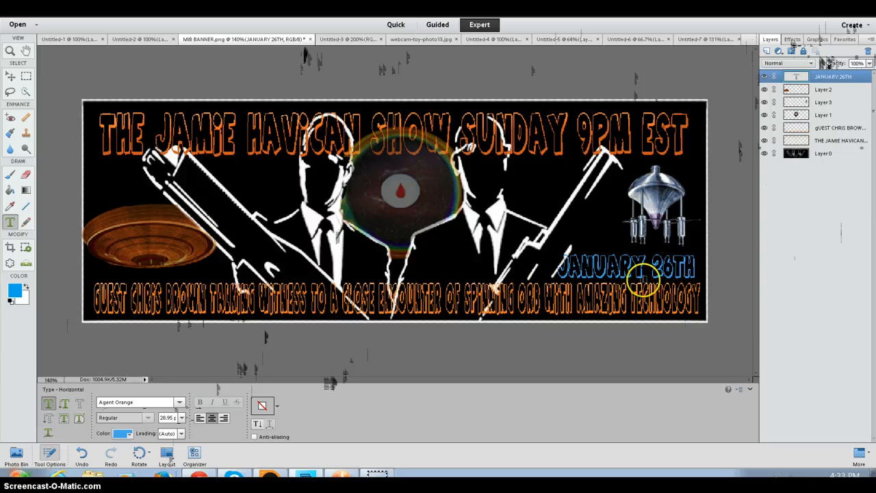
right_click(792, 141)
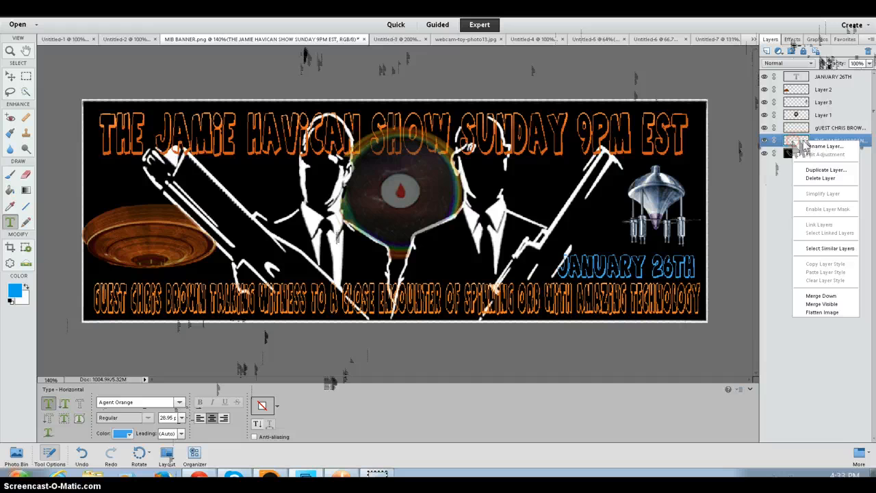
click(821, 304)
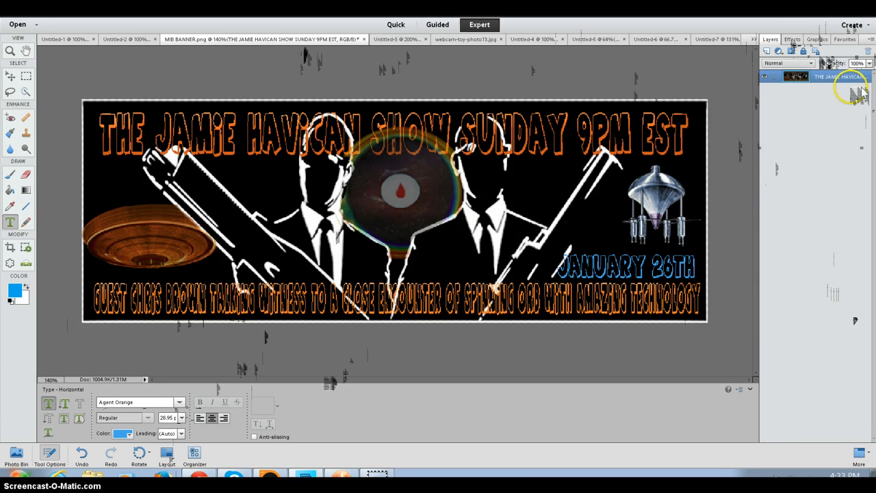
- Apply the Inner Ridge style from the Bevels collection to the merged banner layer
click(792, 39)
click(792, 64)
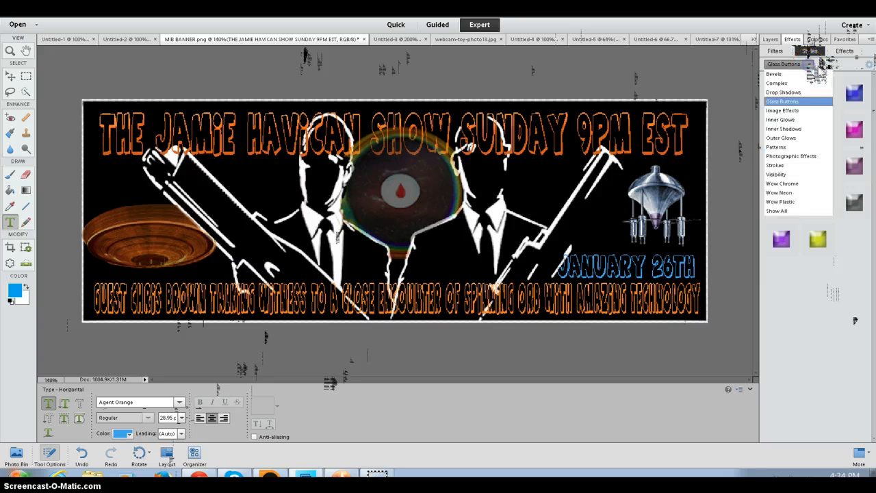
click(794, 74)
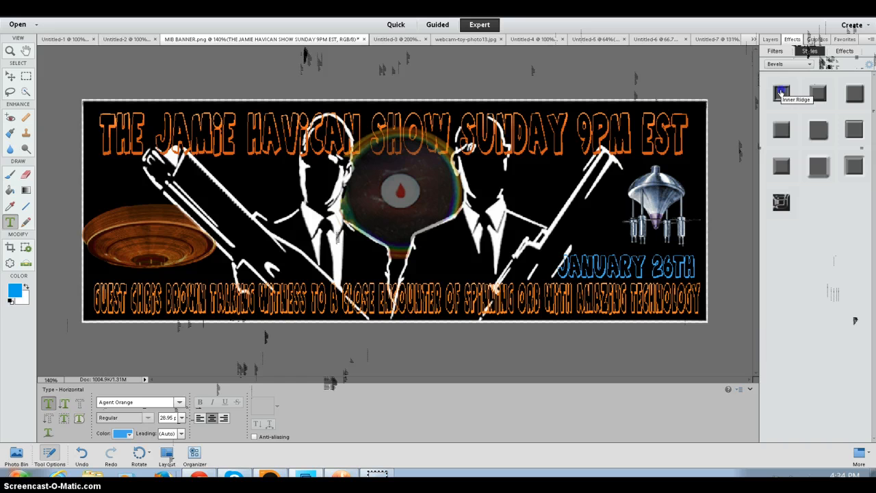
double_click(781, 92)
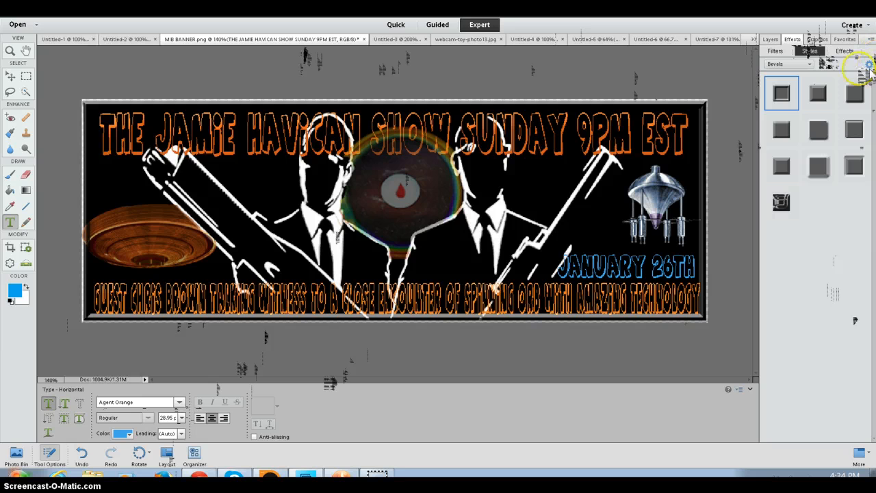
- Adjust the banner's bevel in its style settings, with a 10 px size and a lighting angle of 32°
click(869, 64)
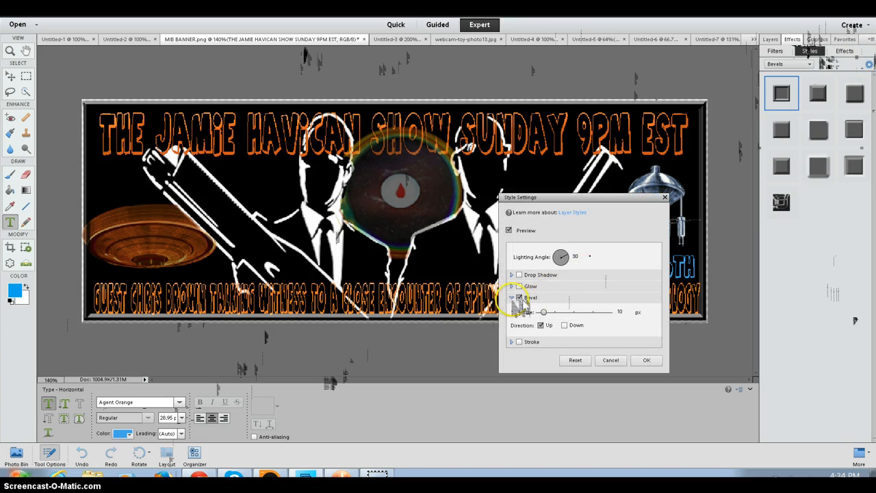
mouse_move(551, 312)
mouse_down()
mouse_move(594, 317)
mouse_move(545, 317)
mouse_up()
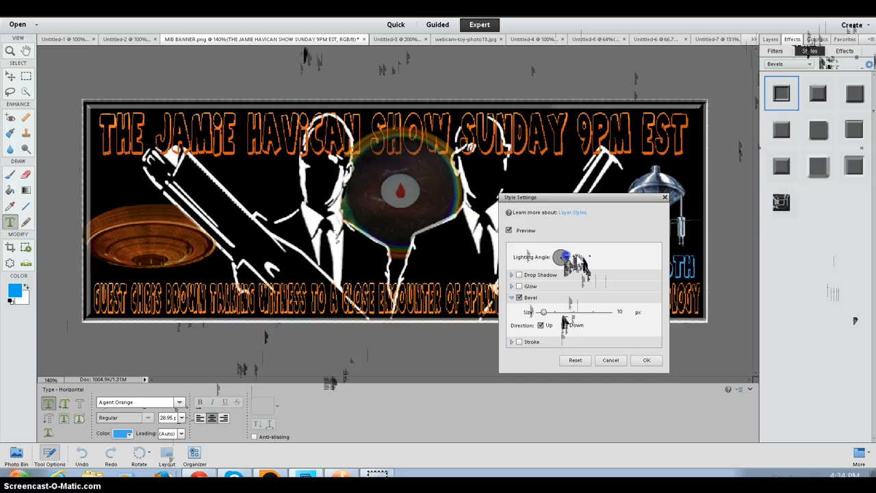
click(563, 257)
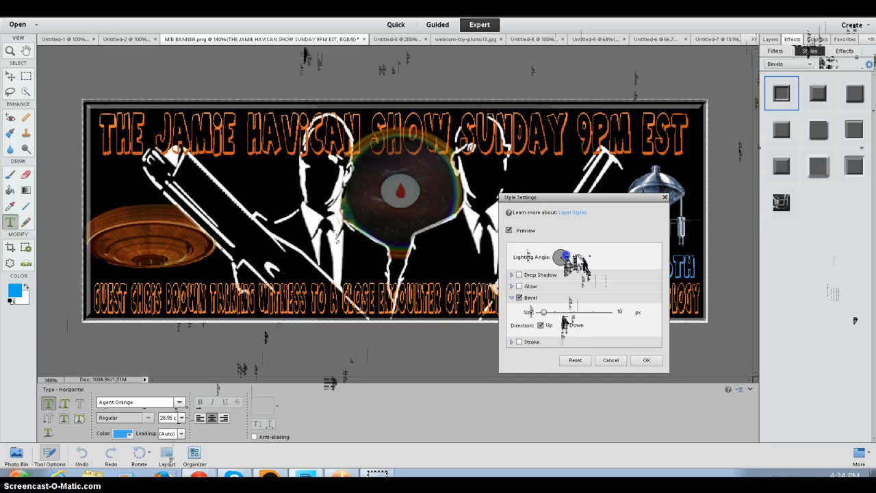
mouse_move(563, 257)
mouse_down()
mouse_move(518, 246)
mouse_move(538, 224)
mouse_move(549, 227)
mouse_move(557, 269)
mouse_move(551, 243)
mouse_move(578, 224)
mouse_move(575, 245)
mouse_up()
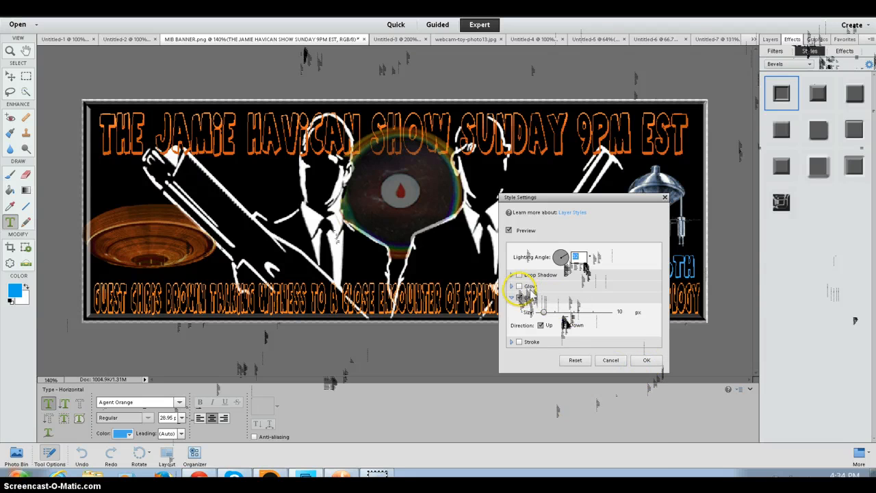
- Enable inner and outer glows on the banner and give the inner glow color #2319eb, size 27 px and opacity 100%
click(527, 286)
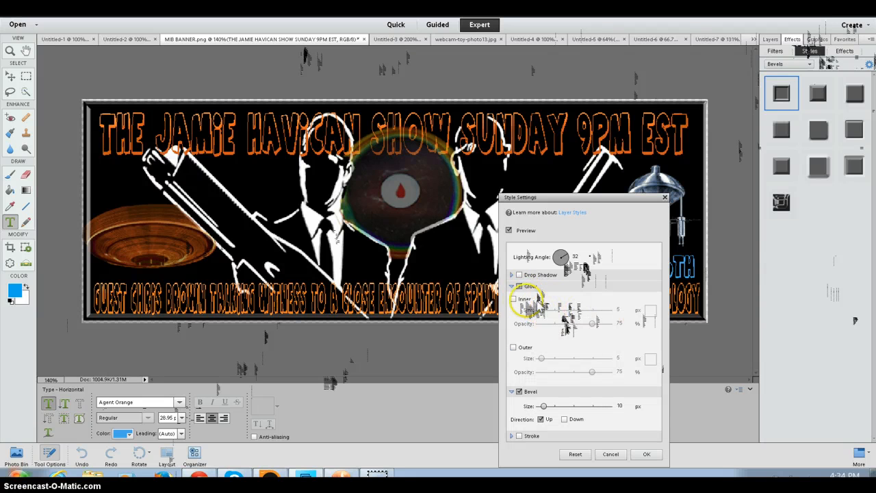
click(513, 299)
click(513, 347)
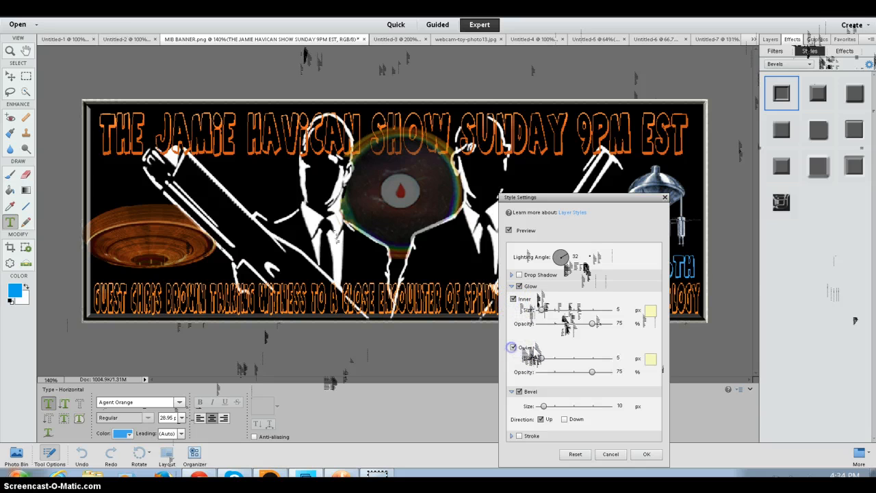
click(650, 310)
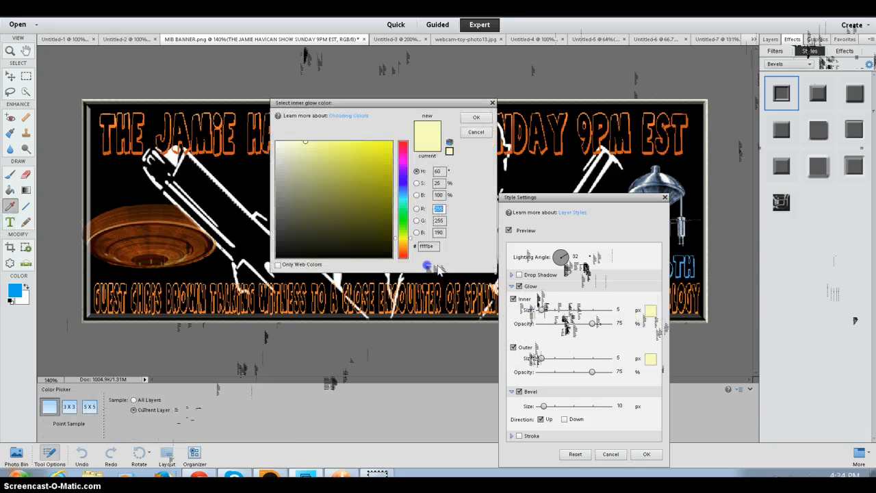
click(403, 179)
click(379, 149)
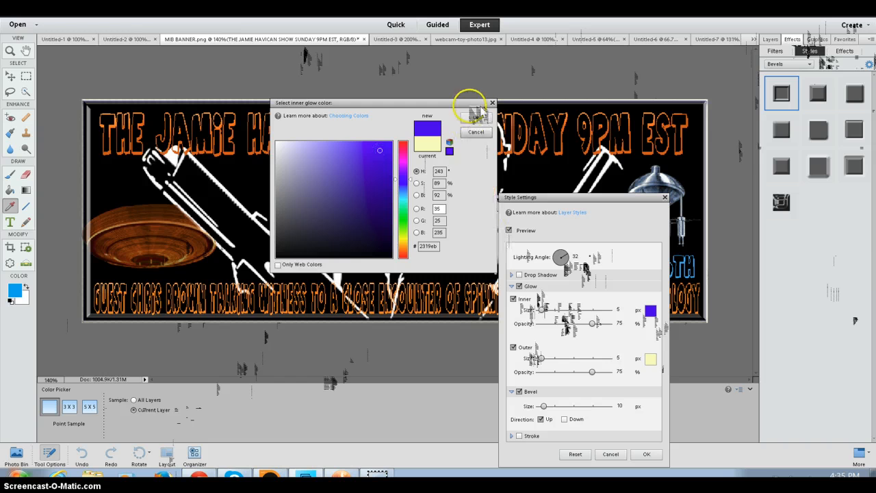
click(477, 117)
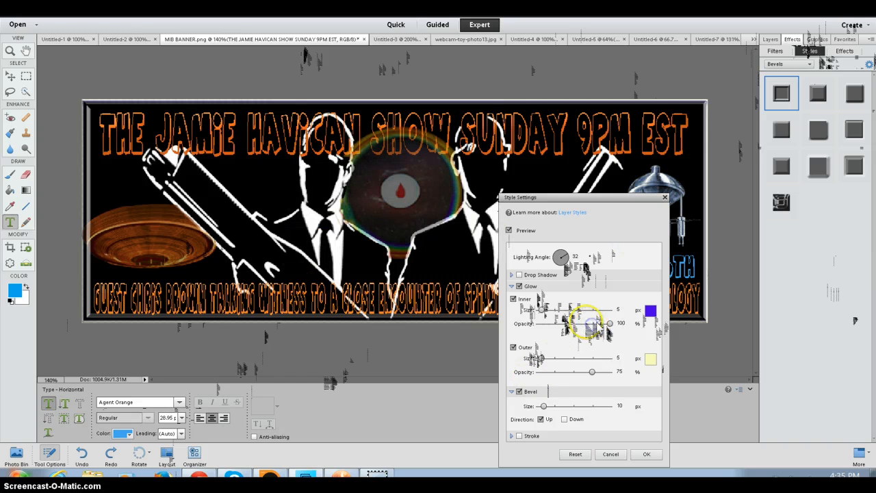
drag(540, 311, 546, 311)
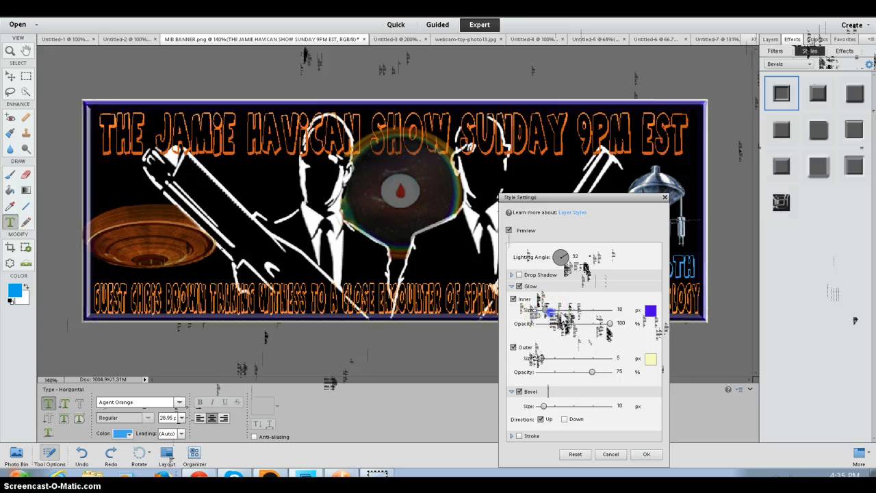
- Set the outer glow to a dark red color with 100% opacity and a size of 0 px
click(647, 361)
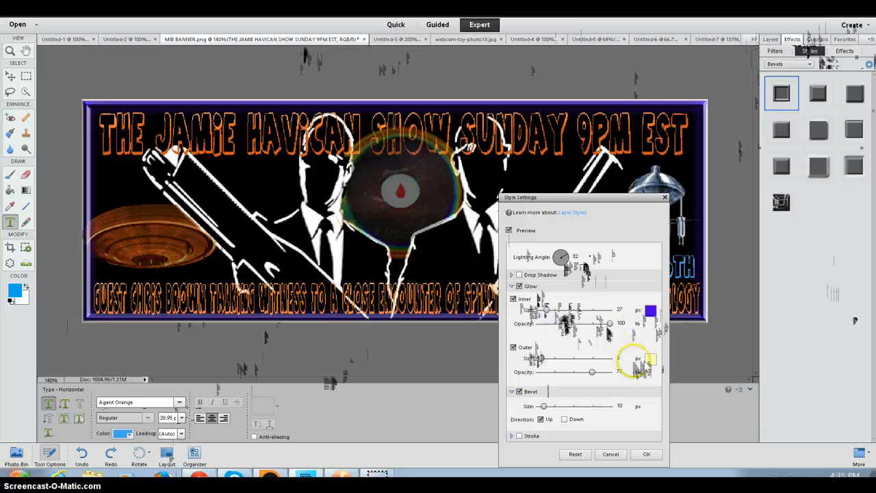
click(647, 361)
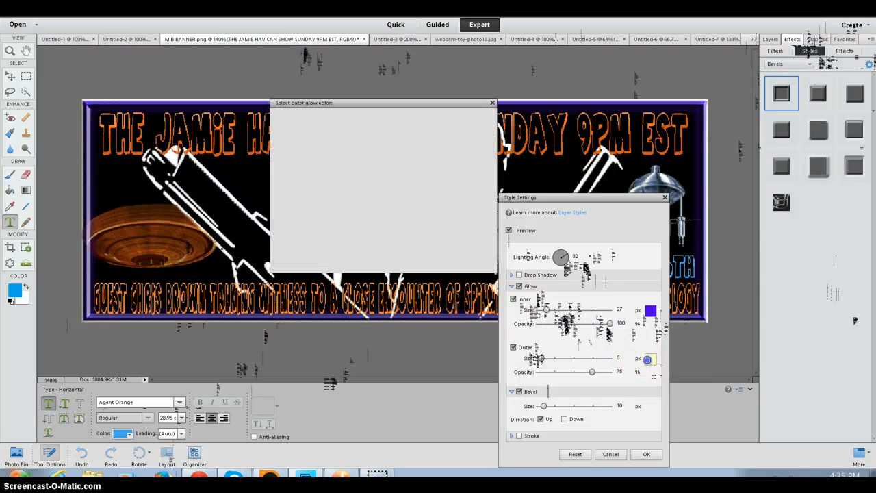
click(405, 149)
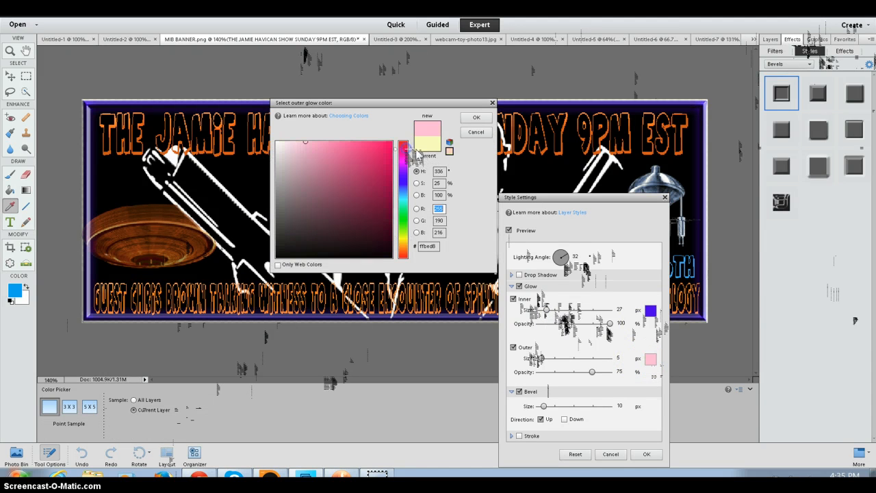
click(381, 201)
click(475, 120)
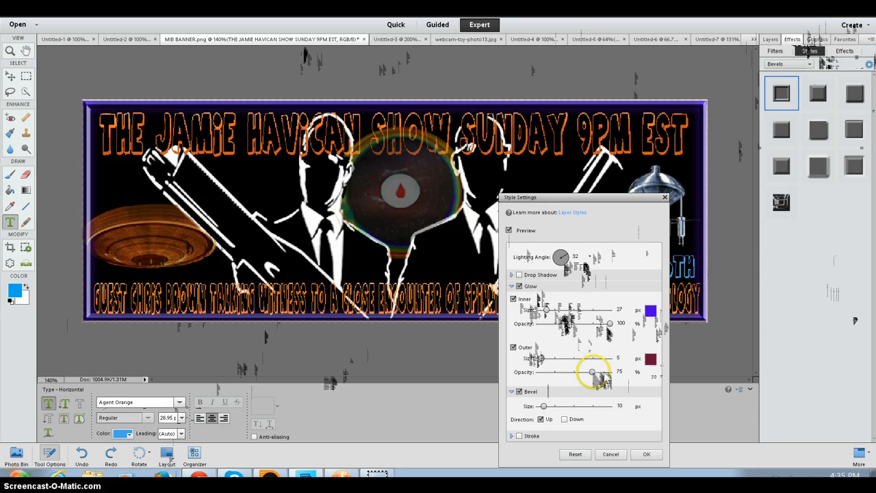
drag(593, 371, 609, 372)
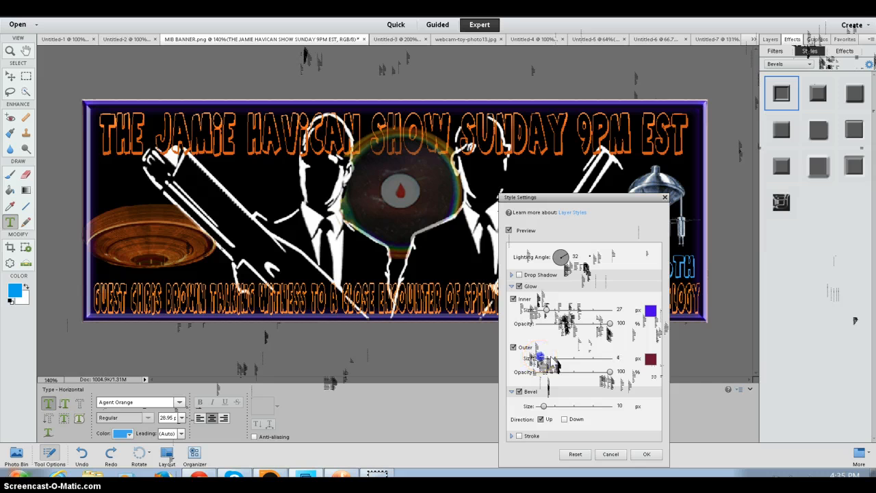
drag(539, 357, 592, 357)
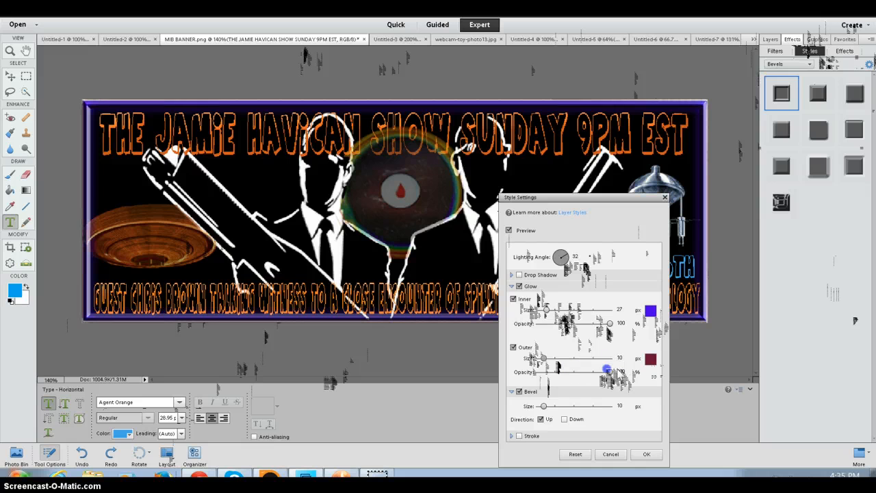
drag(607, 362, 542, 375)
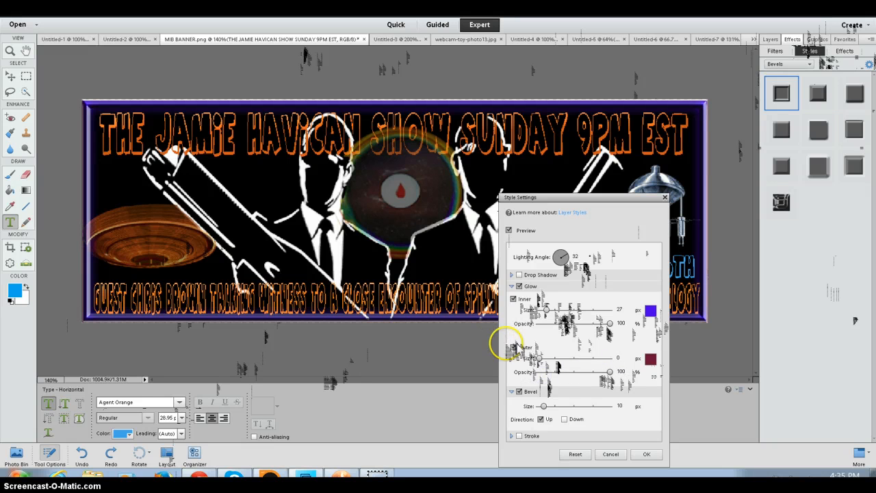
- Switch the outer glow off and on to compare its effect, leave it enabled at 0 px, and apply the style settings
click(513, 347)
click(513, 347)
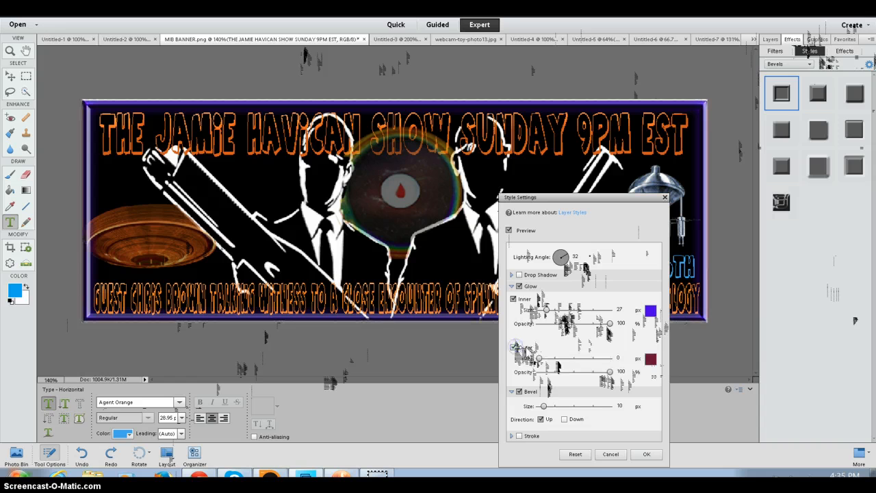
click(514, 347)
click(513, 347)
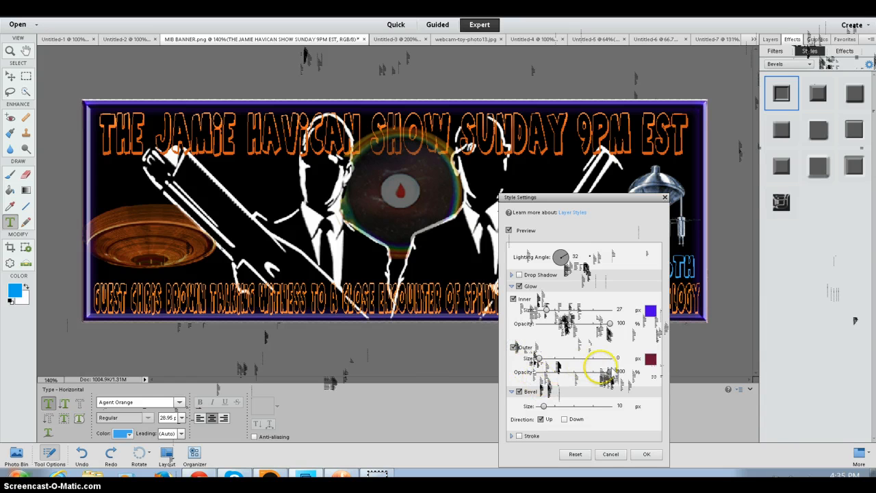
mouse_move(538, 358)
mouse_down()
mouse_move(550, 358)
mouse_move(539, 359)
mouse_up()
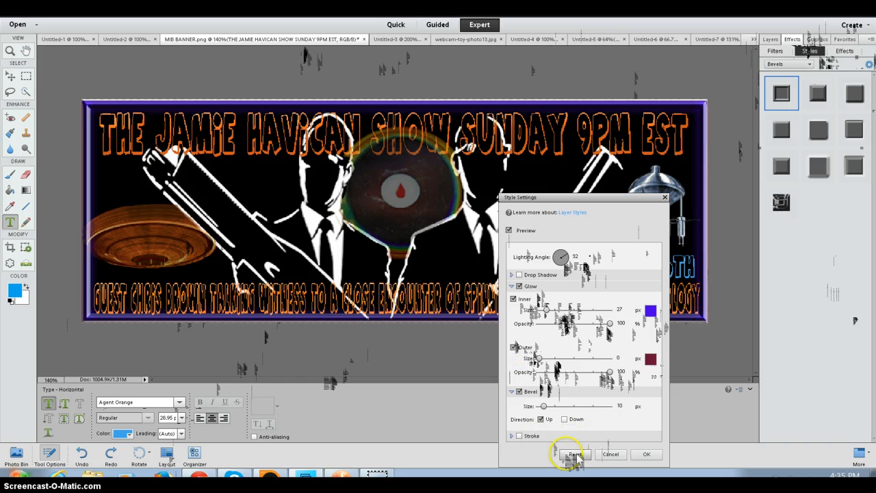
click(649, 455)
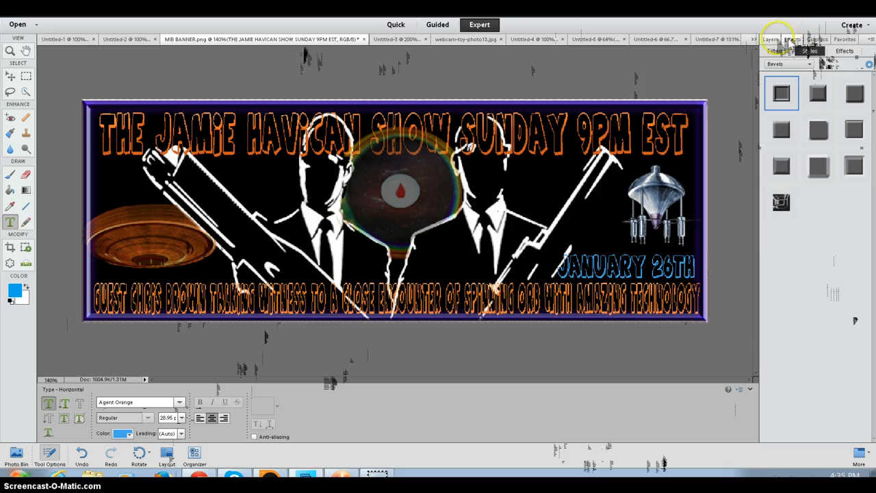
- Stretch the banner layer slightly upward to 100.29% height at 100% width, without constrained proportions, and commit the transform
click(770, 39)
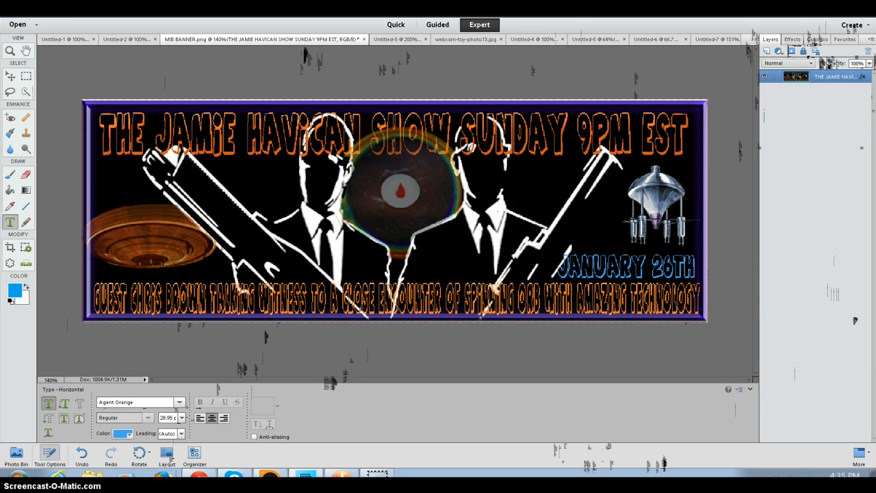
click(10, 76)
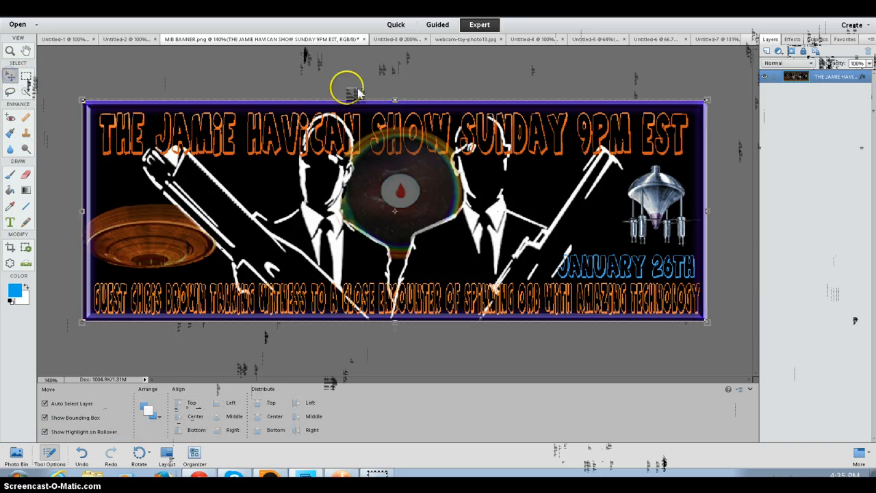
click(393, 100)
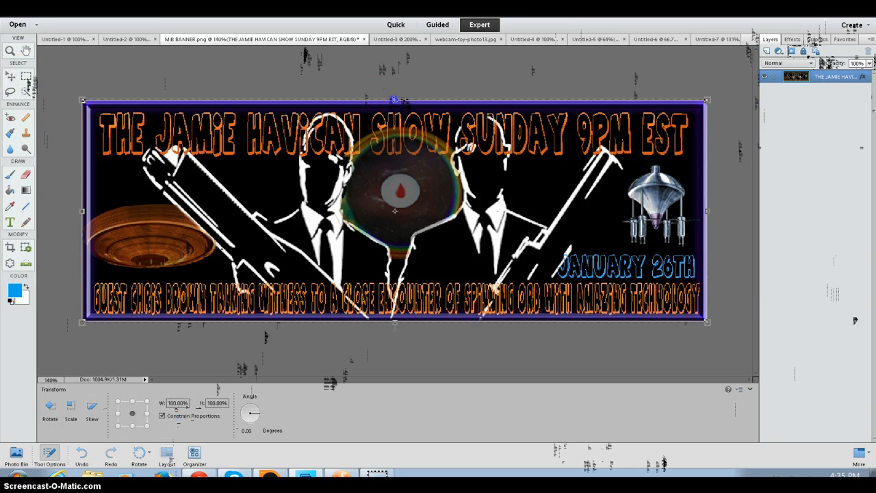
drag(394, 100, 394, 99)
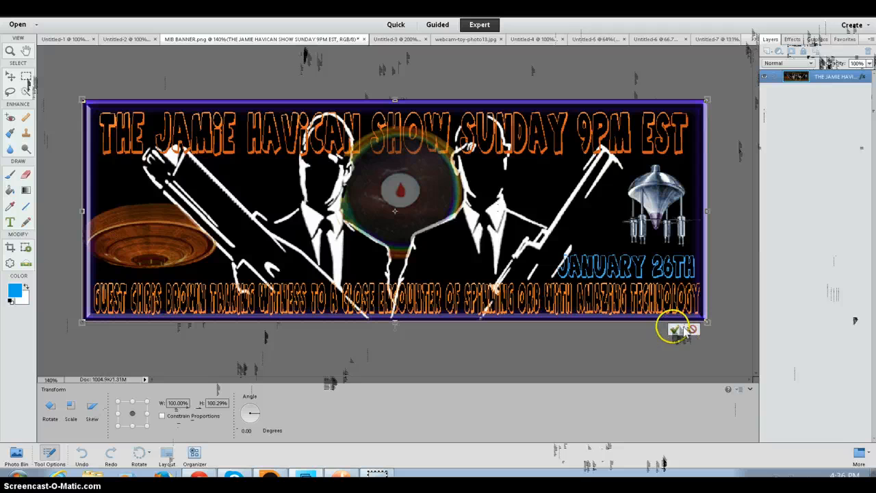
click(674, 329)
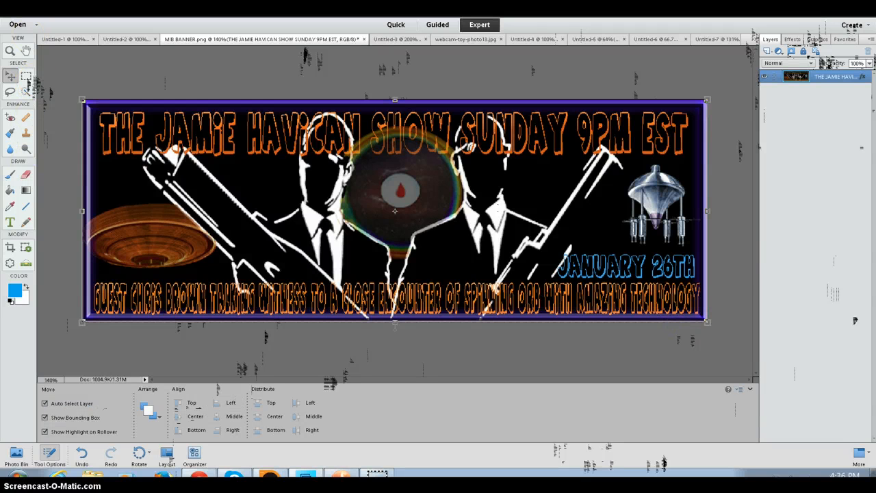
- Adjust the banner's shadows and highlights with lighten shadows 41%, darken highlights 77% and midtone contrast +25%
click(65, 8)
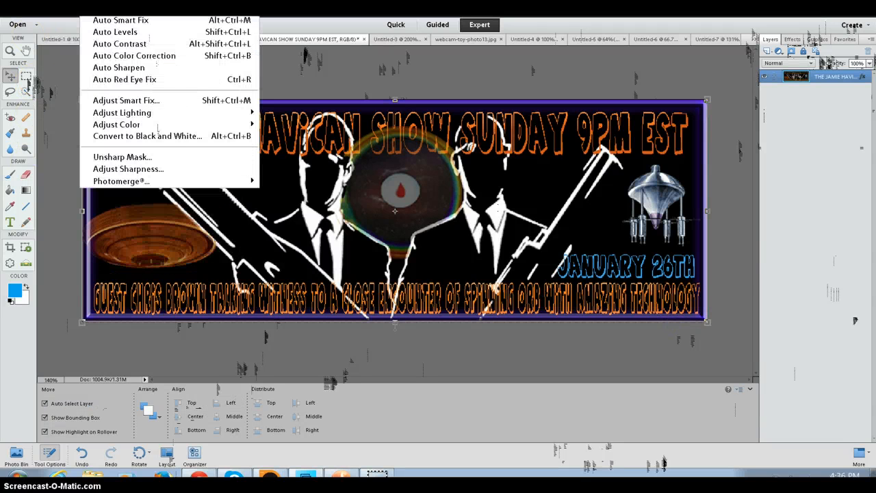
mouse_move(205, 113)
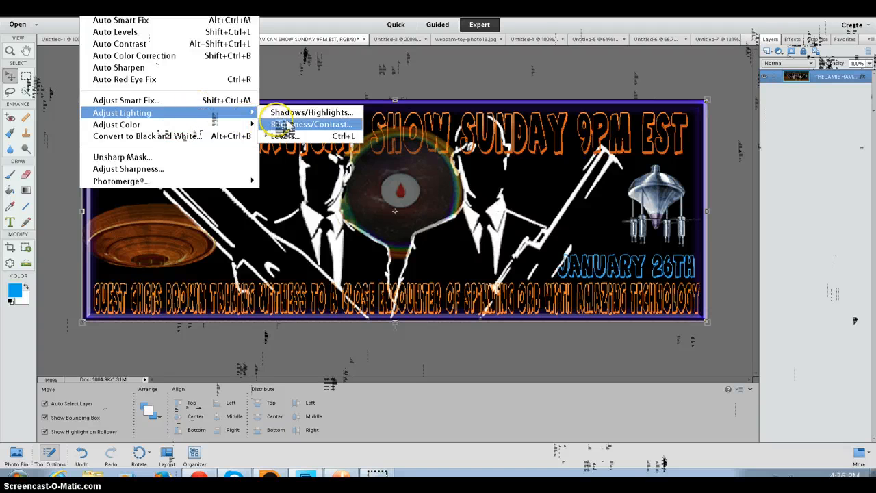
click(301, 112)
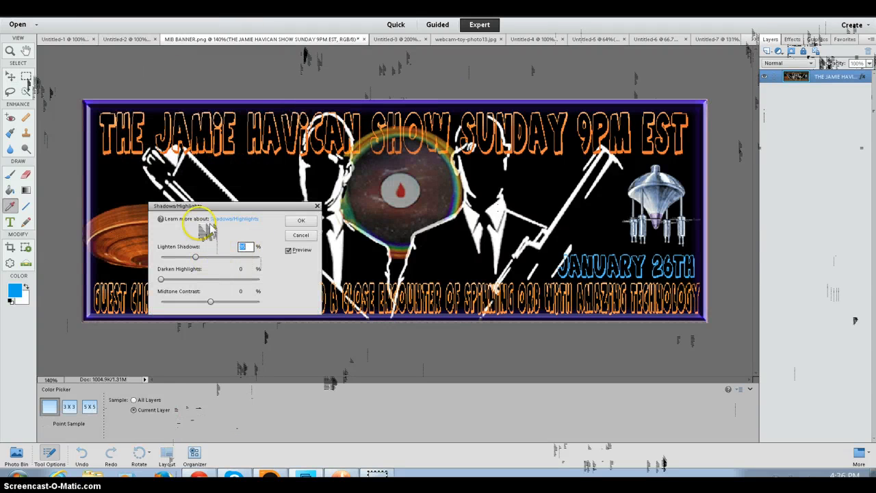
drag(218, 210, 368, 342)
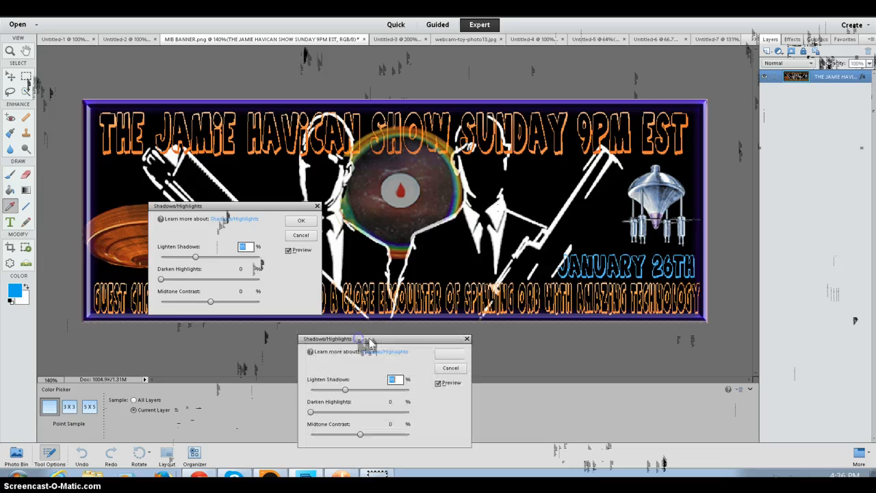
click(312, 411)
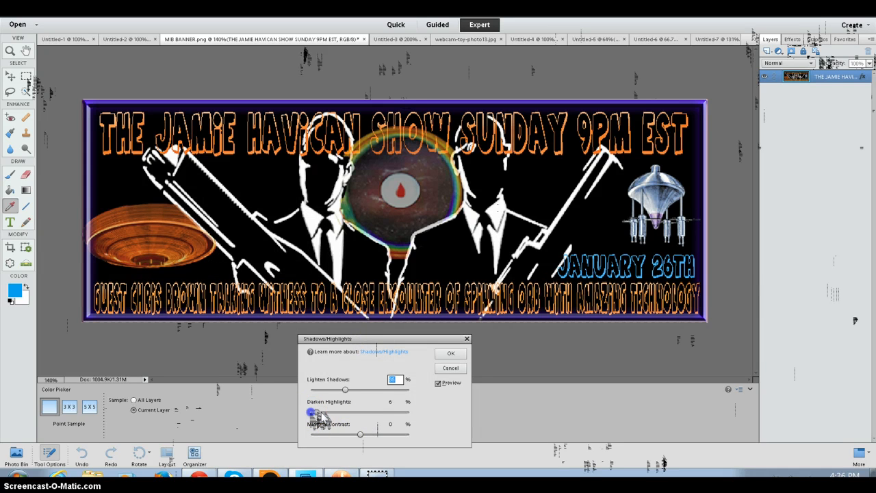
drag(314, 412, 387, 412)
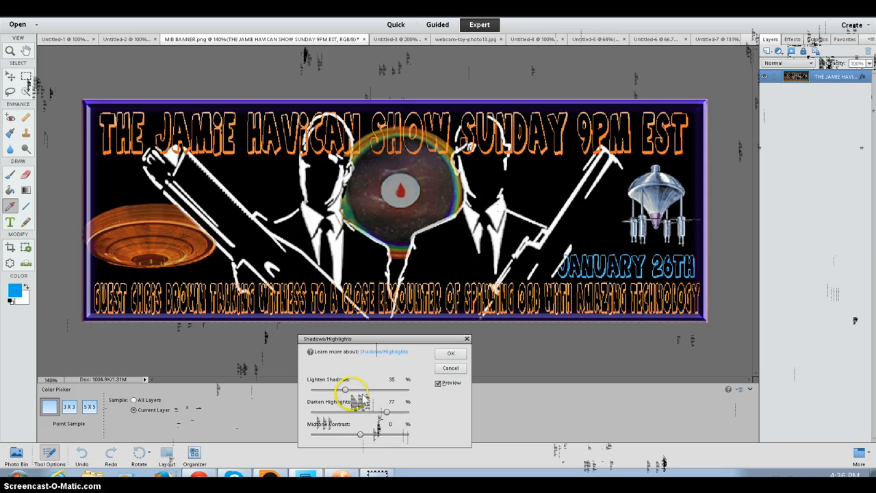
mouse_move(346, 389)
mouse_down()
mouse_move(409, 390)
mouse_move(350, 402)
mouse_up()
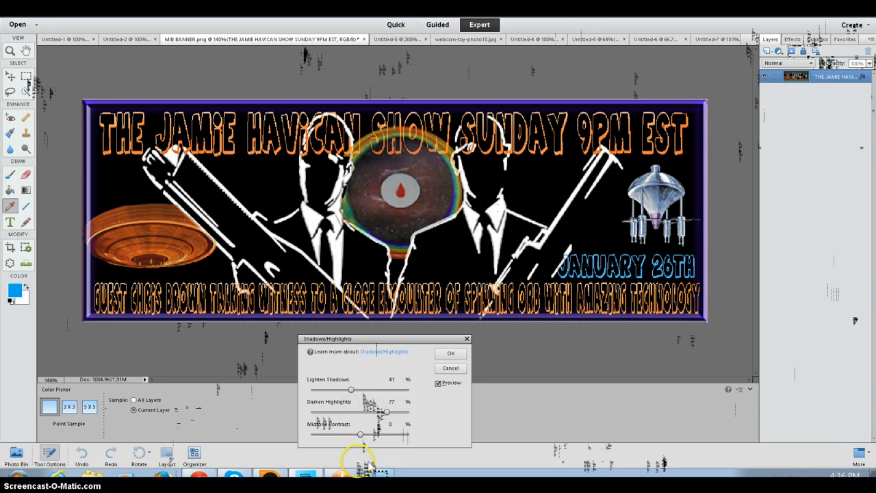
drag(362, 435, 370, 452)
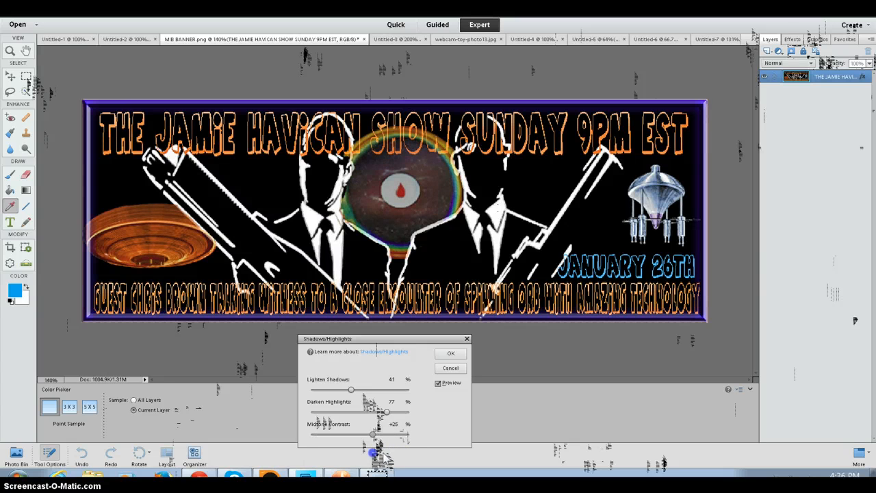
click(460, 354)
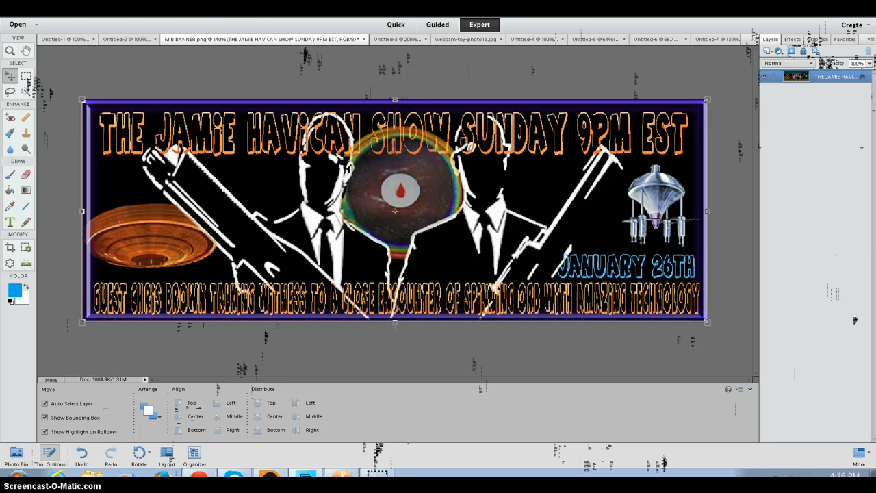
- Raise the banner layer's brightness to 27 and its contrast to 23
click(92, 6)
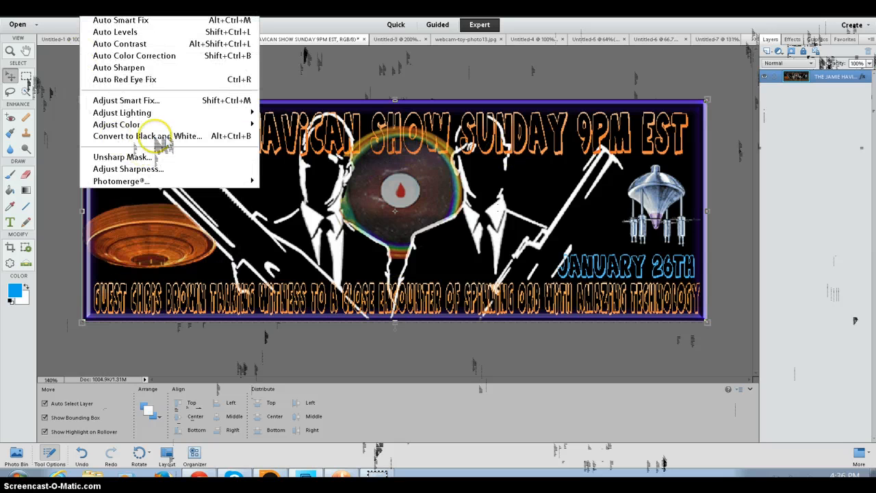
mouse_move(196, 115)
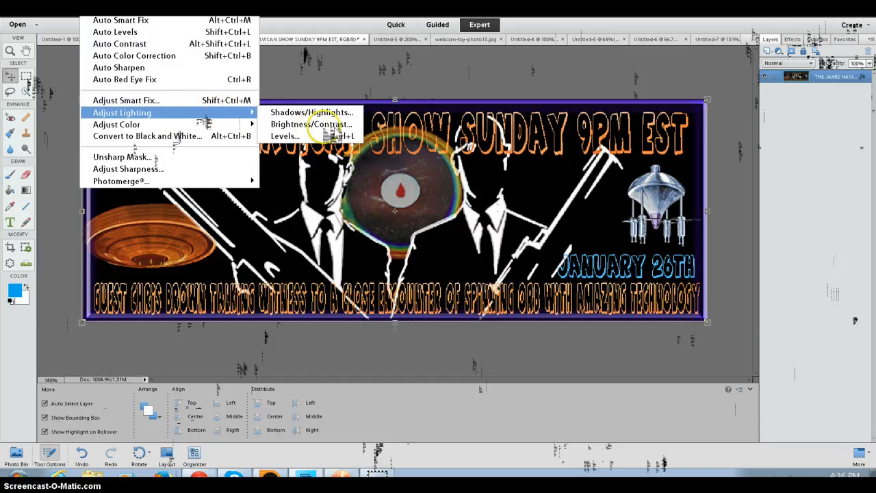
click(335, 124)
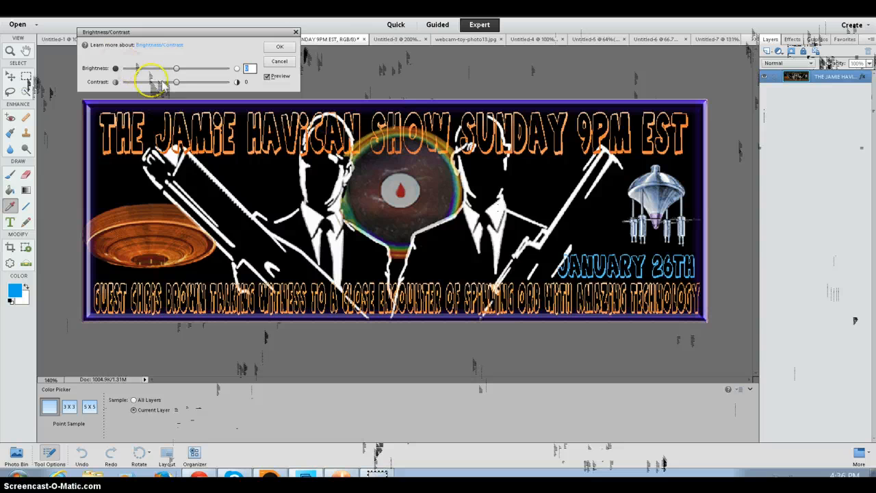
mouse_move(187, 82)
mouse_down()
mouse_move(226, 83)
mouse_move(200, 95)
mouse_move(164, 73)
mouse_move(194, 84)
mouse_up()
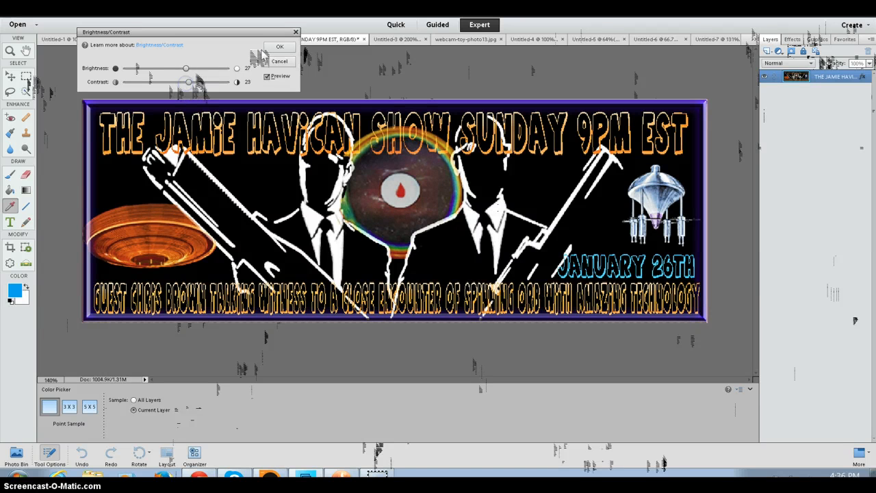
click(280, 46)
key(v)
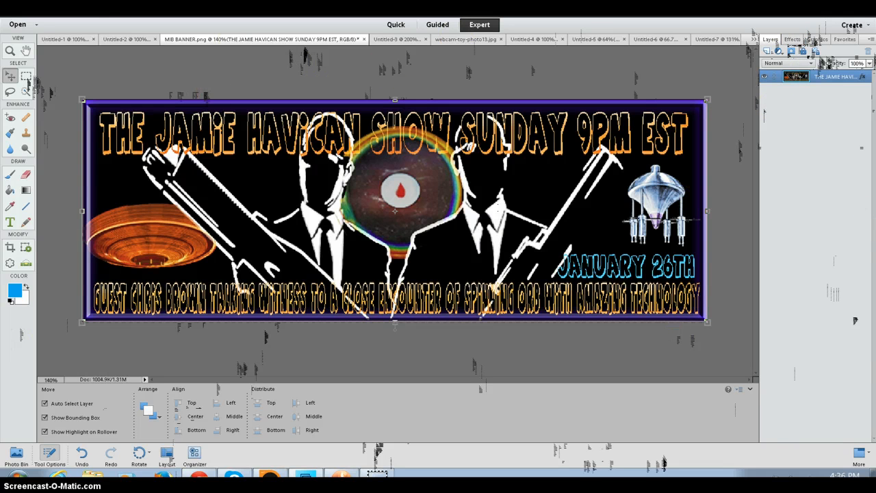
- Adjust the banner's hue/saturation on the Master channel to saturation +10 and lightness -4
key(alt+n)
mouse_move(172, 122)
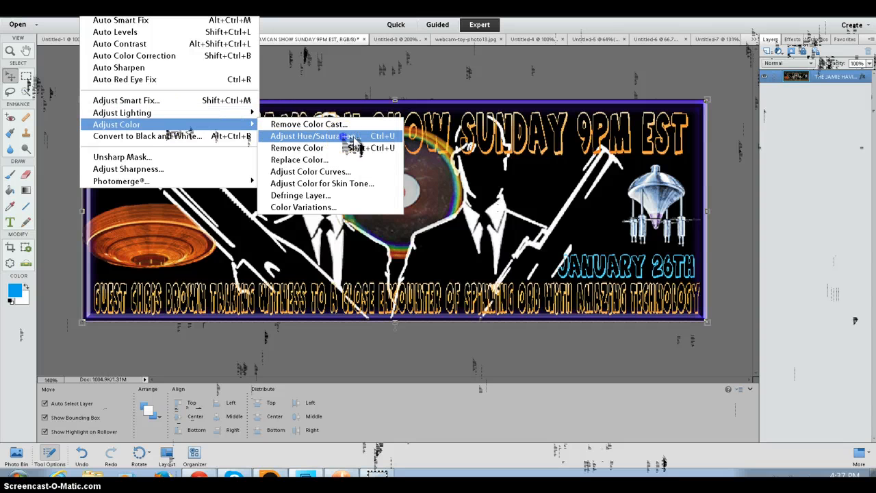
click(354, 140)
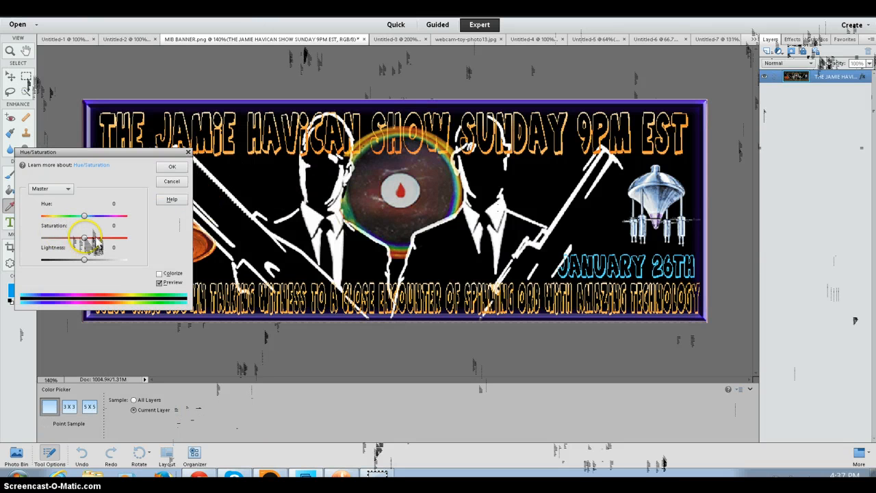
mouse_move(84, 237)
mouse_down()
mouse_move(115, 237)
mouse_move(90, 238)
mouse_up()
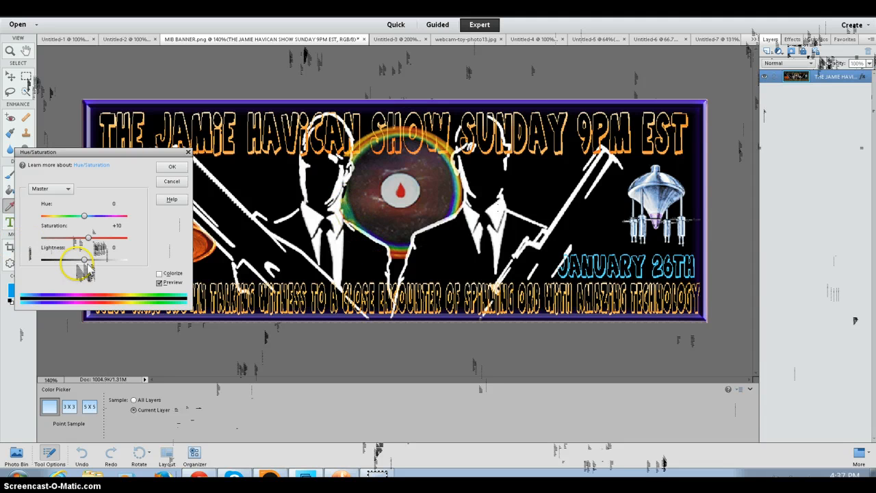
mouse_move(83, 259)
mouse_down()
mouse_move(69, 264)
mouse_move(108, 267)
mouse_move(82, 274)
mouse_up()
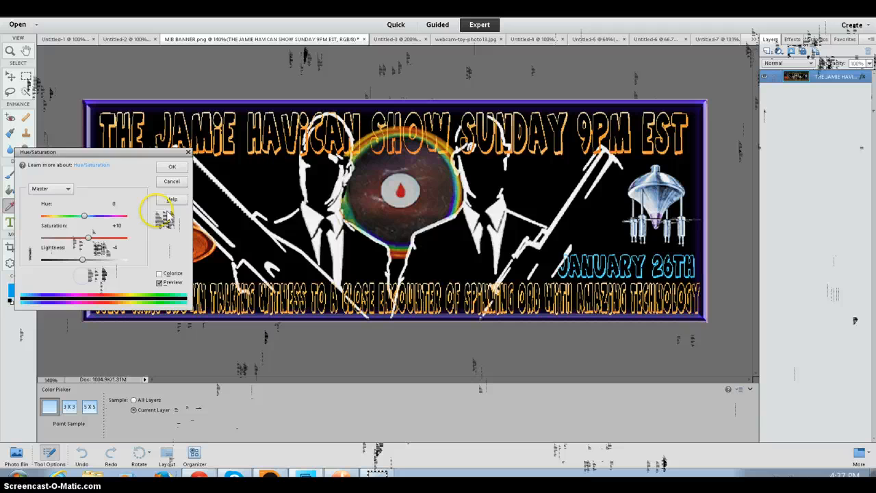
click(172, 167)
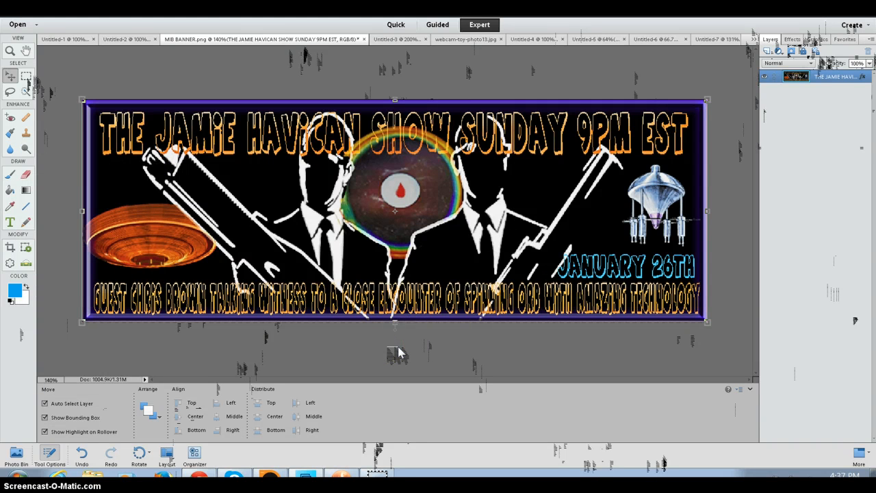
click(381, 207)
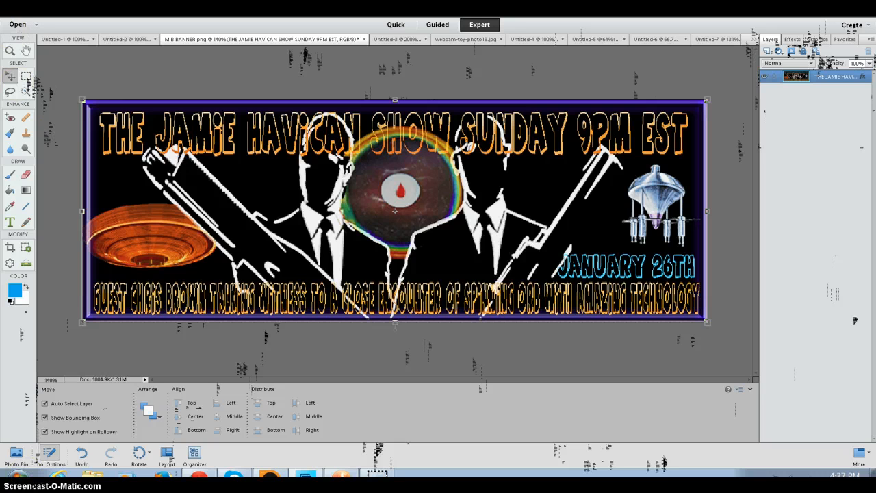
- Prepare the banner for Save for Web as a JPEG with Very High quality
key(alt+f)
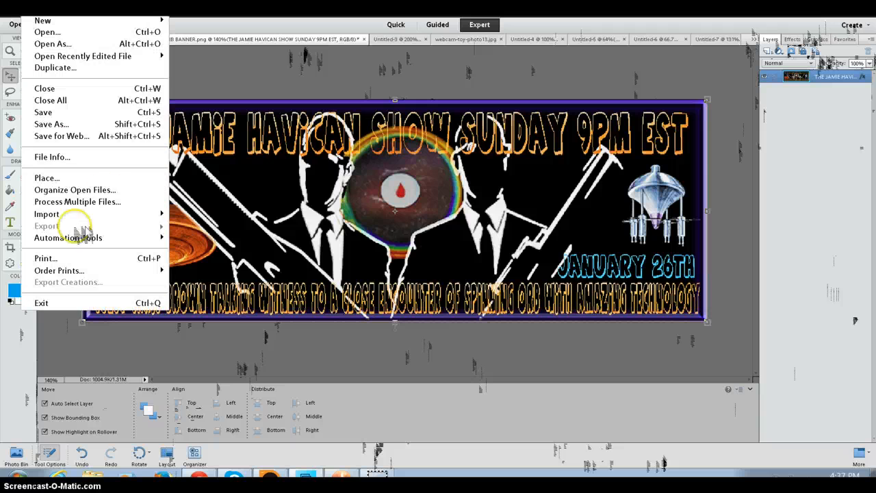
click(117, 141)
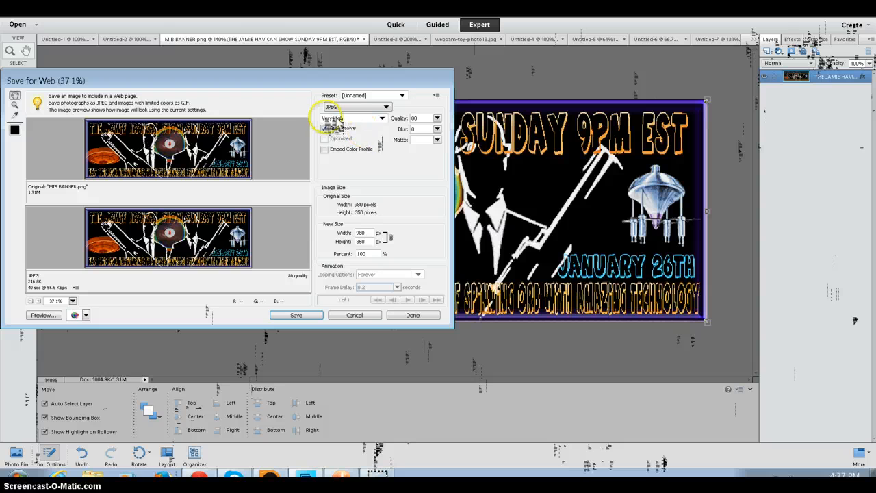
click(381, 118)
click(382, 118)
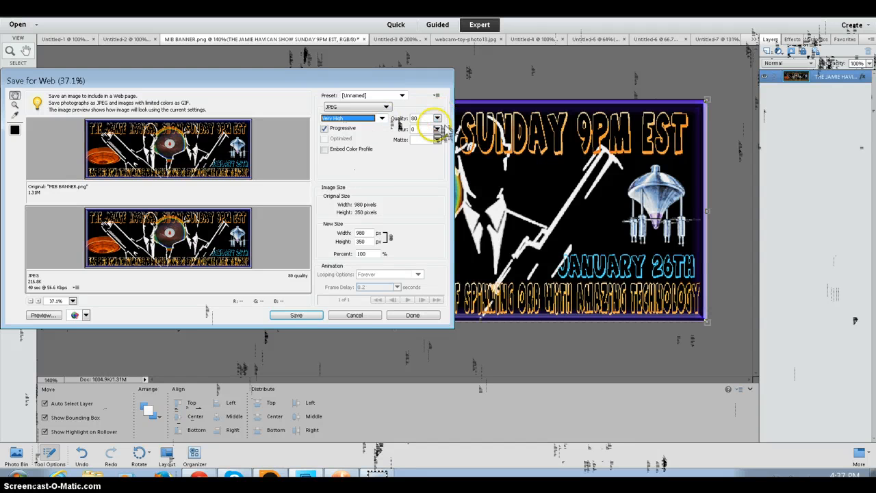
- Save the optimized banner image in the Joomlasite folder under the file name CbsSlider
click(295, 315)
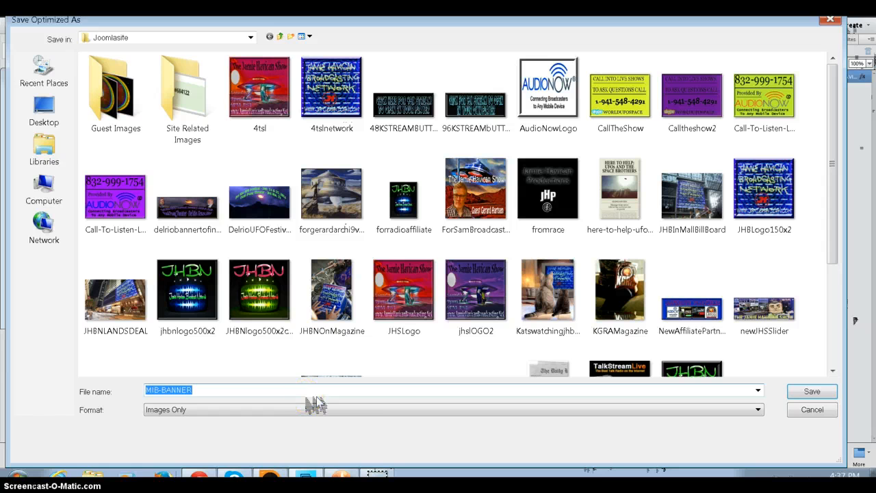
key(Caps_Lock)
text(cb)
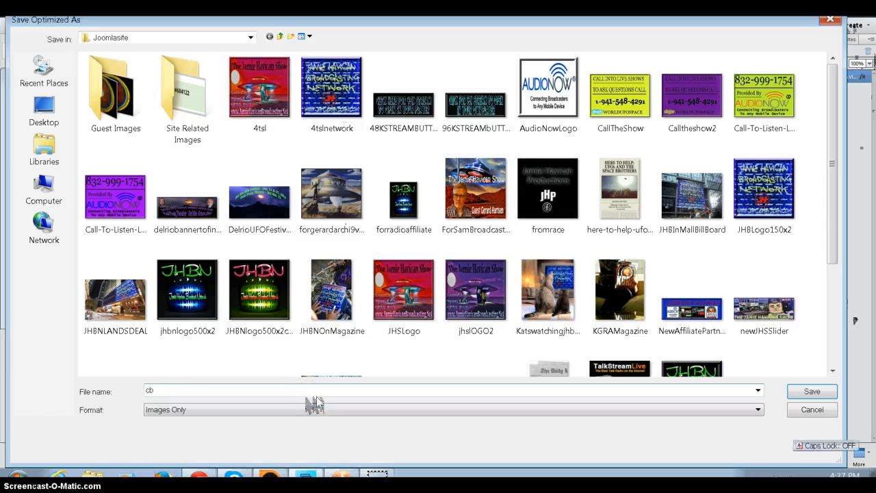
text(s)
key(Caps_Lock)
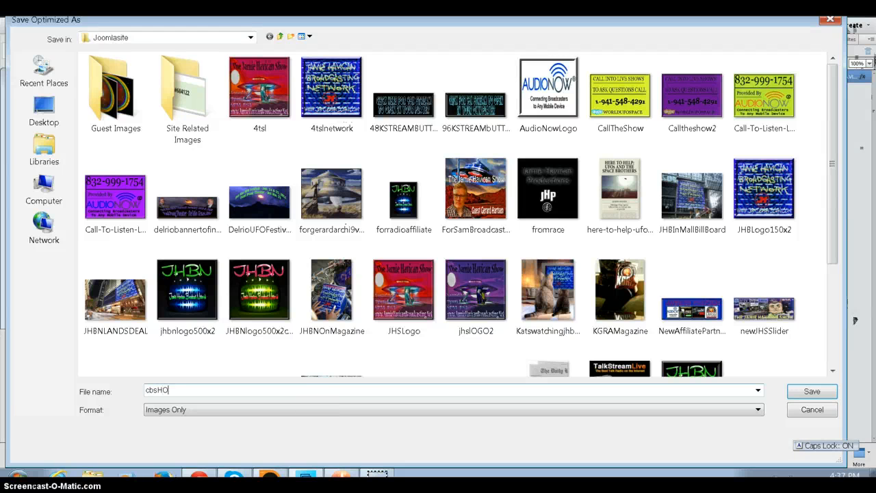
key(BackSpace)
key(BackSpace)
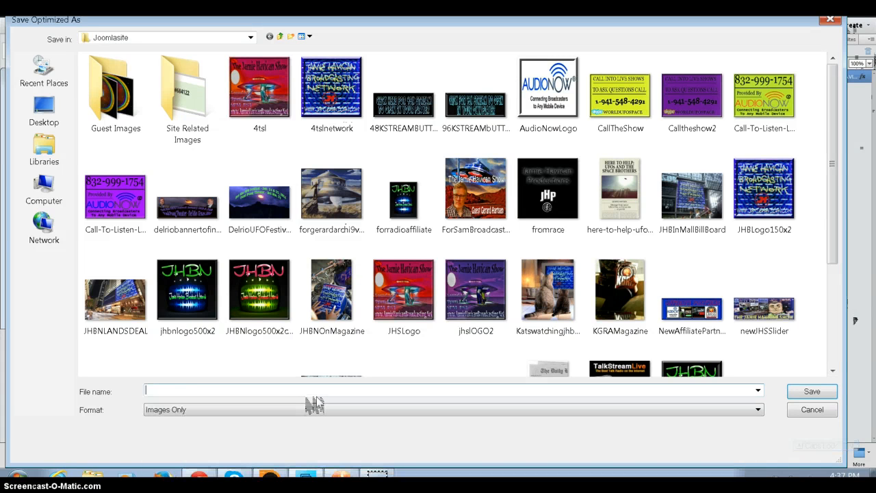
text(C)
key(Caps_Lock)
text(n)
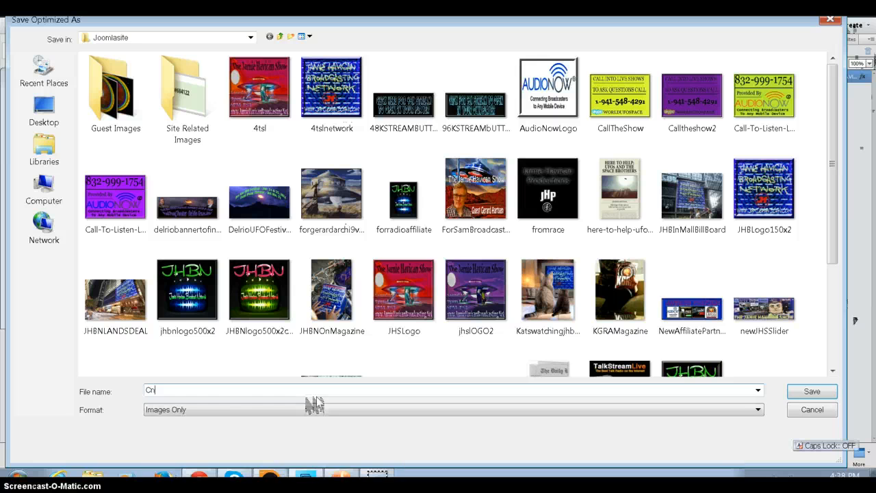
key(BackSpace)
text(bs)
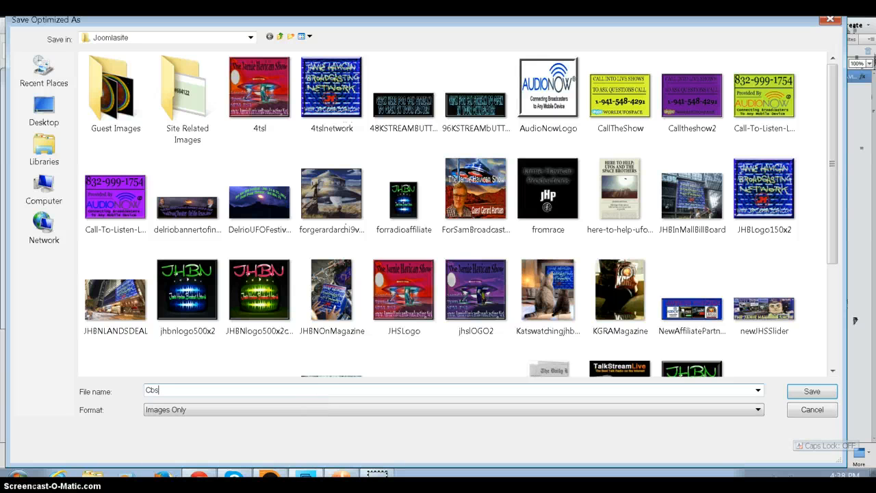
key(Caps_Lock)
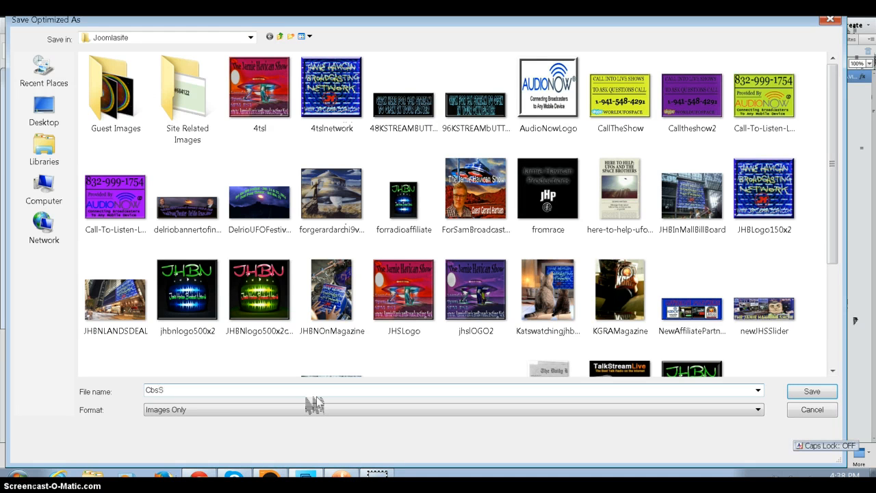
text(Slider)
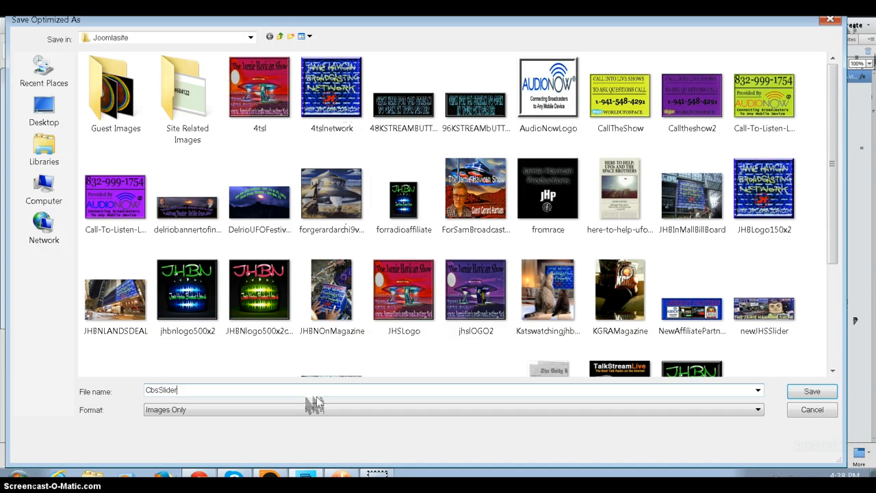
click(823, 390)
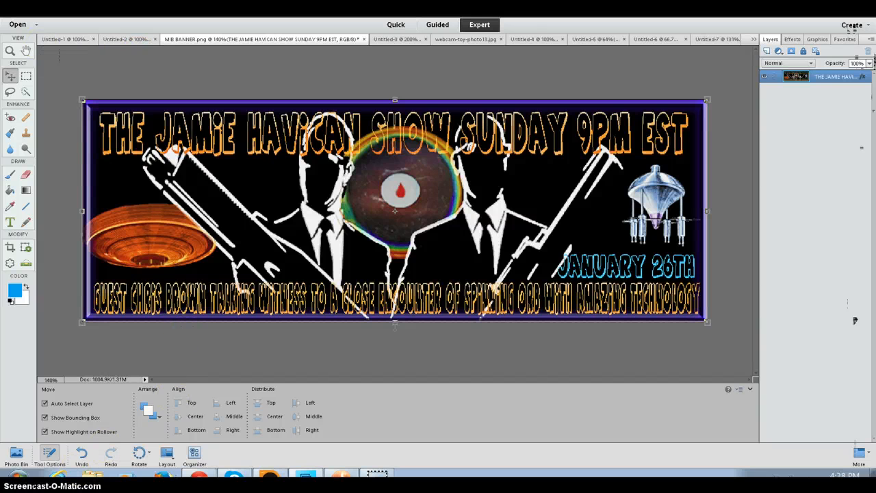
- Leave the banner editor and open the Computer overview of drives in Windows Explorer
key(alt+Tab)
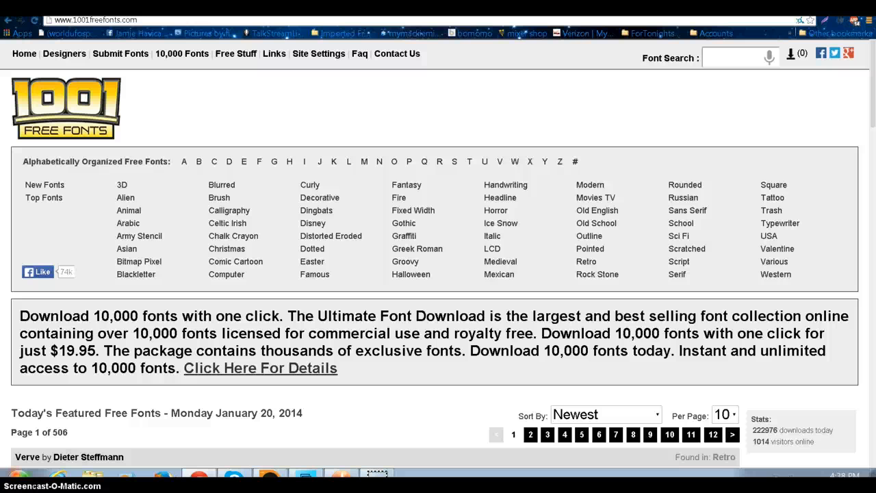
click(27, 478)
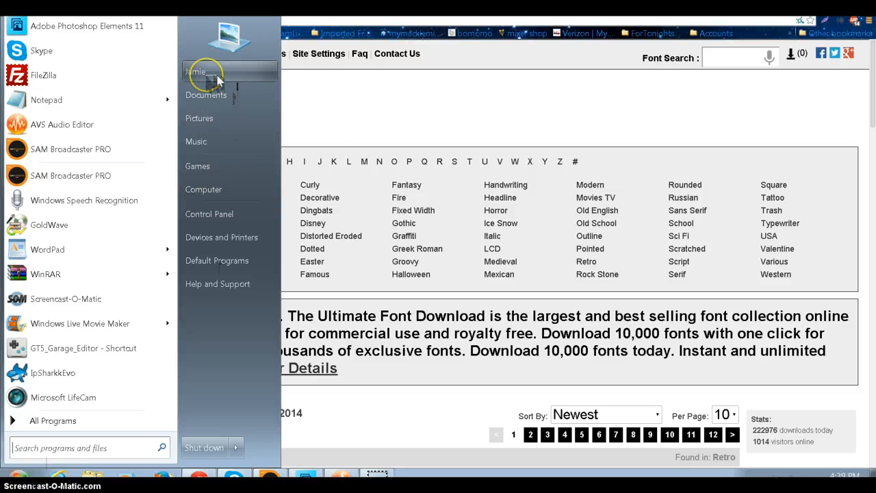
click(217, 188)
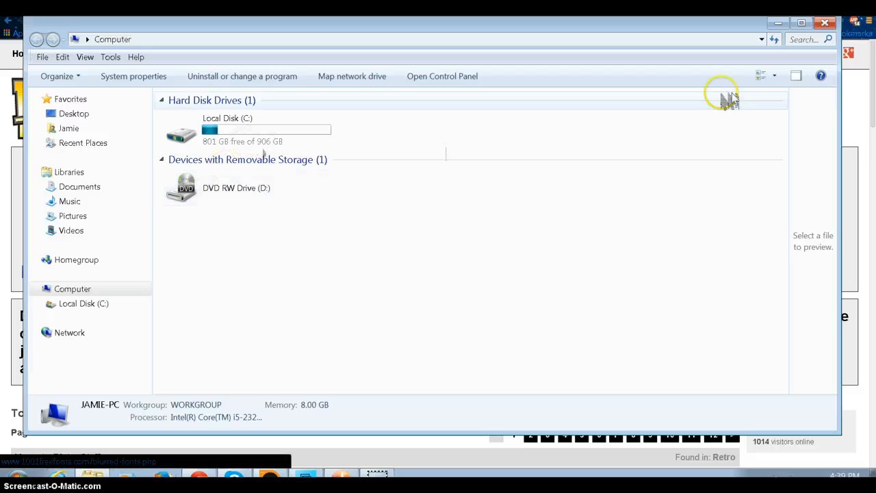
- Open the Fonts folder inside the Windows folder on Local Disk (C:)
click(70, 289)
click(263, 141)
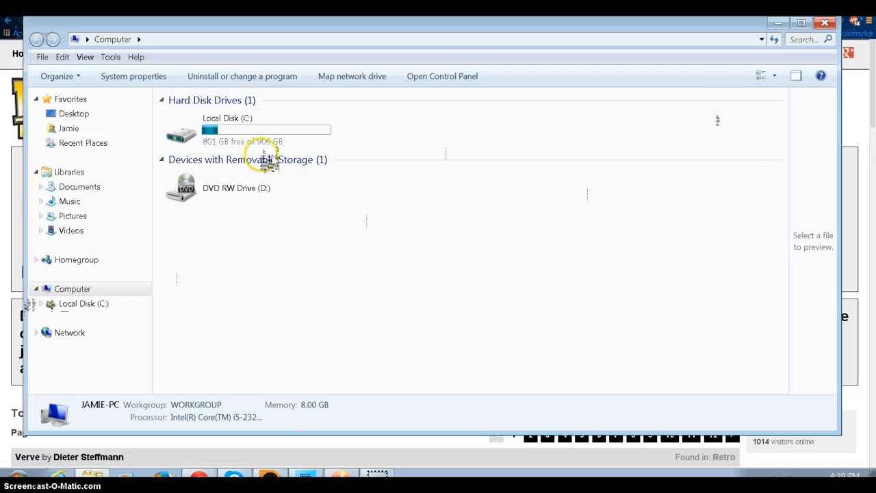
right_click(258, 126)
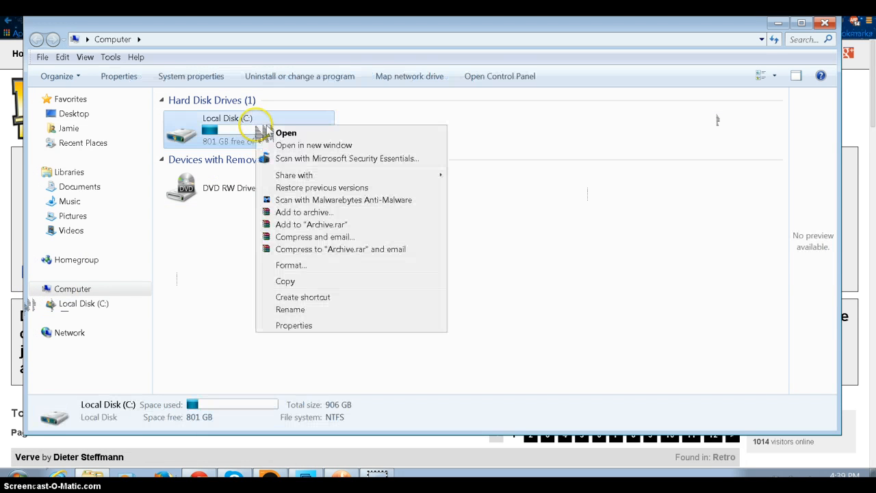
click(312, 135)
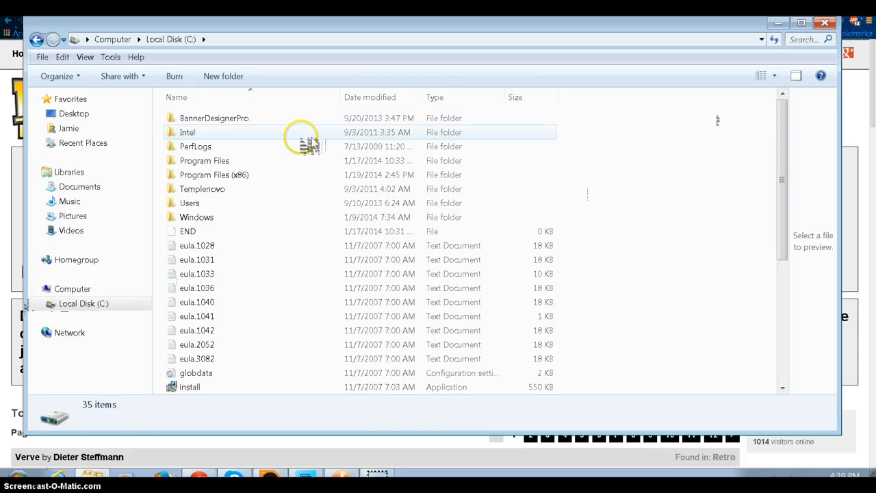
click(225, 218)
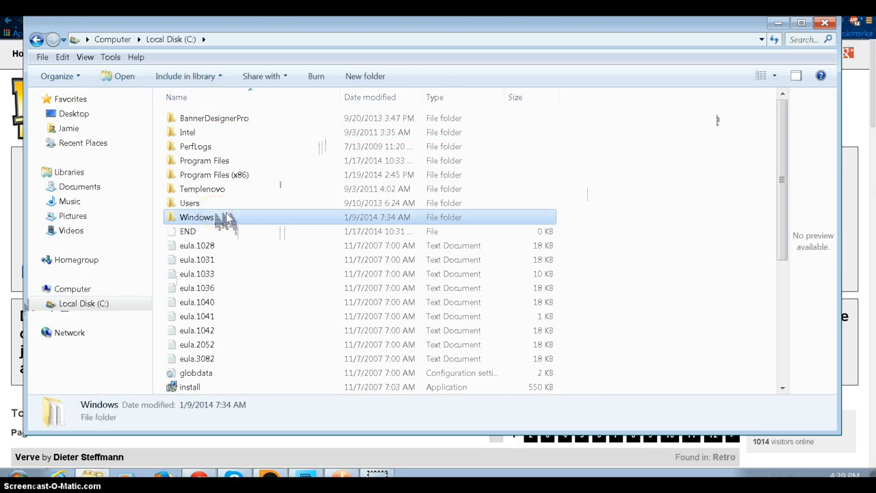
double_click(225, 218)
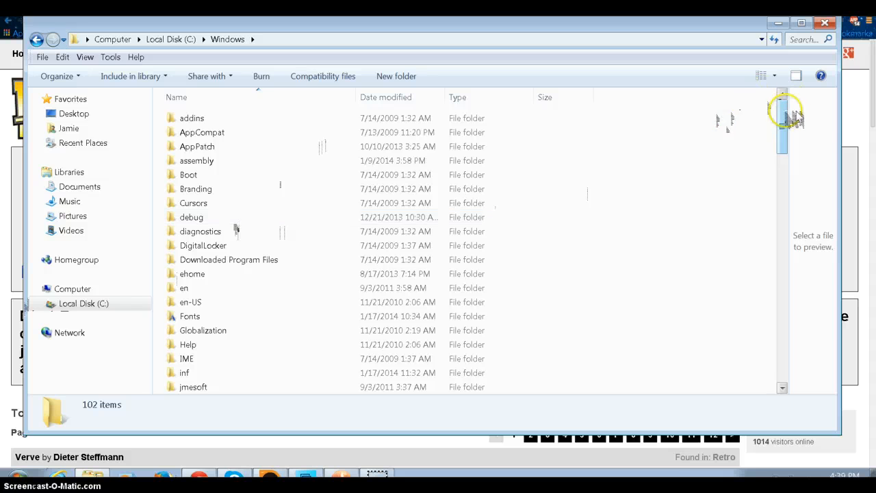
drag(790, 122, 768, 136)
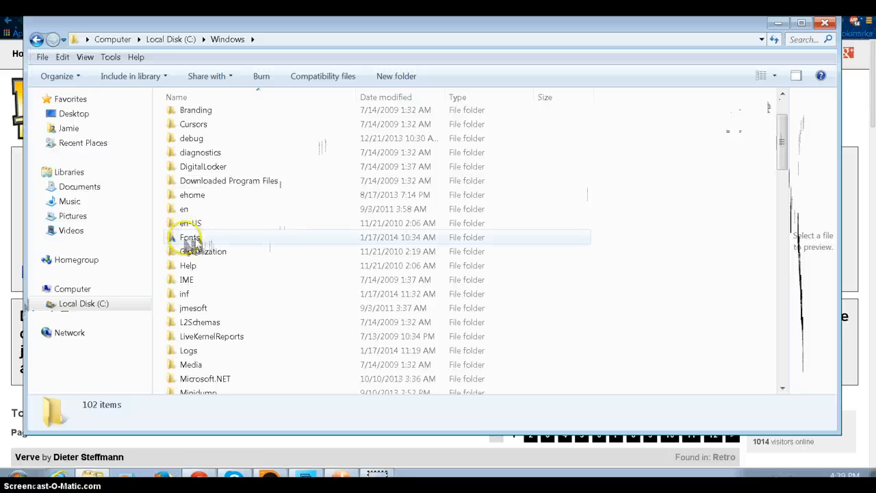
double_click(192, 240)
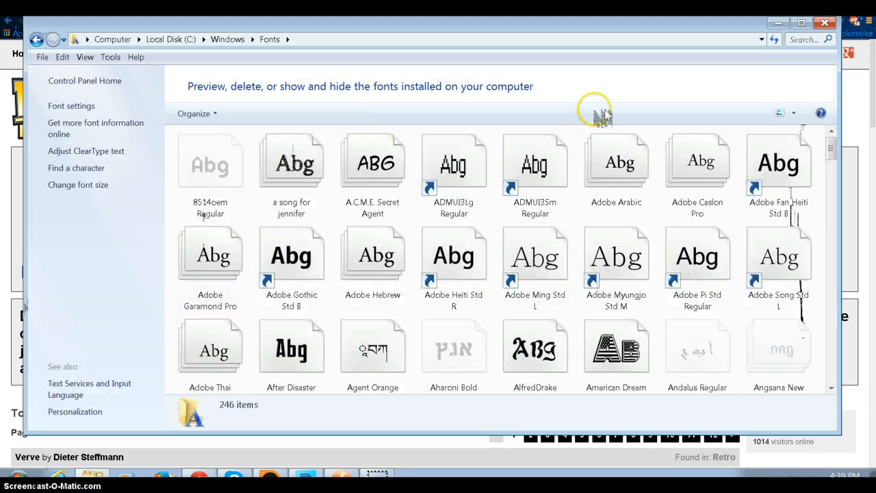
- Return to the 1001 Free Fonts site, download the Tonight font, open its archive in WinRAR and dismiss the licence reminder
click(780, 23)
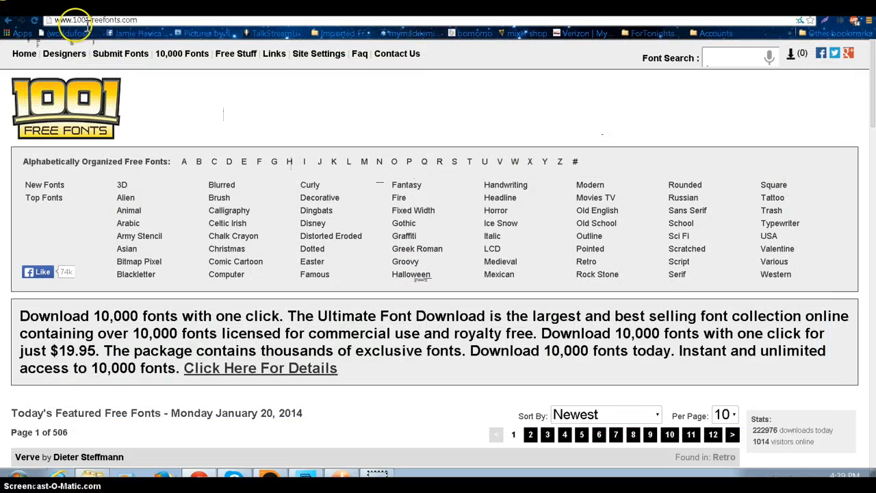
scroll(420, 304, down, 6)
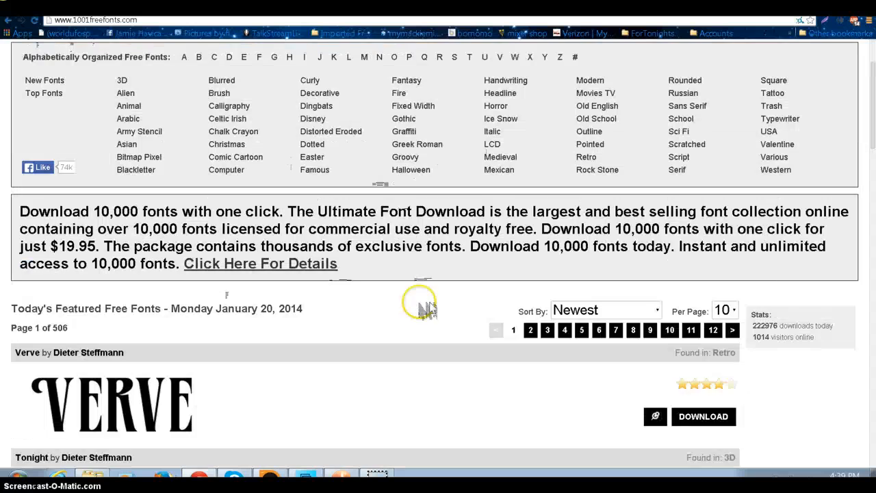
scroll(429, 308, down, 3)
scroll(430, 308, up, 4)
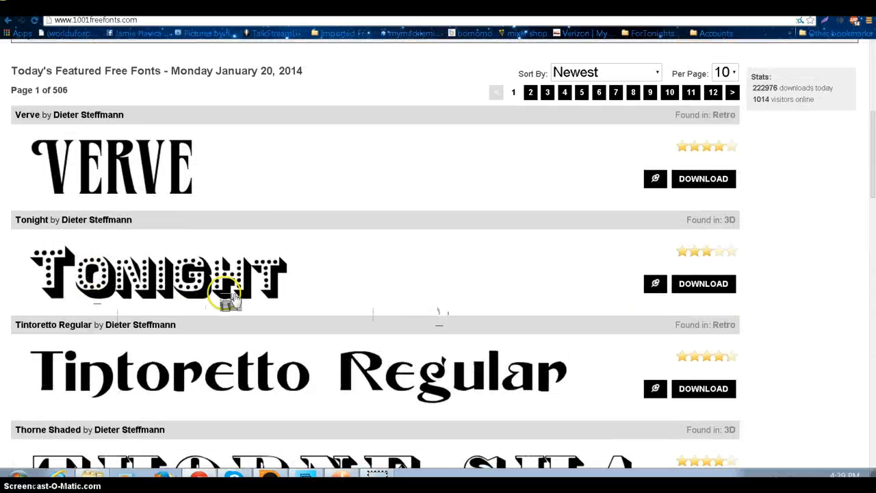
click(703, 284)
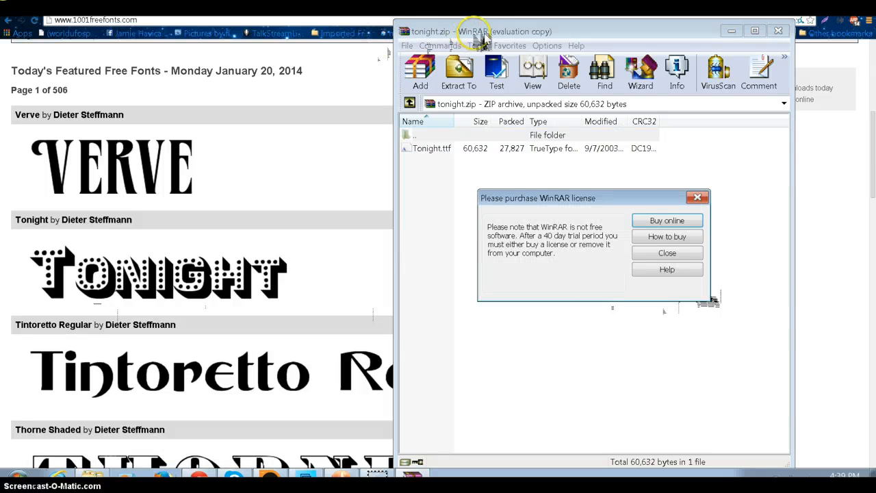
click(696, 198)
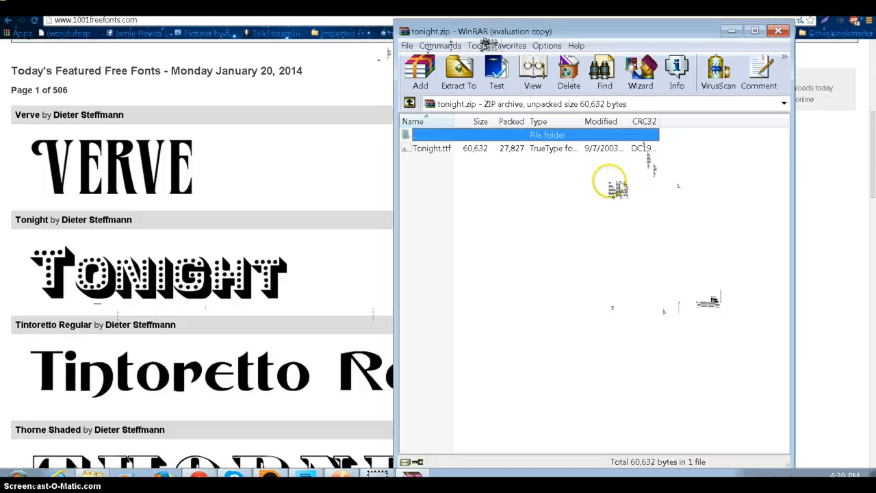
- Install Tonight.ttf from the tonight.zip archive by copying it into the Windows Fonts folder
click(460, 152)
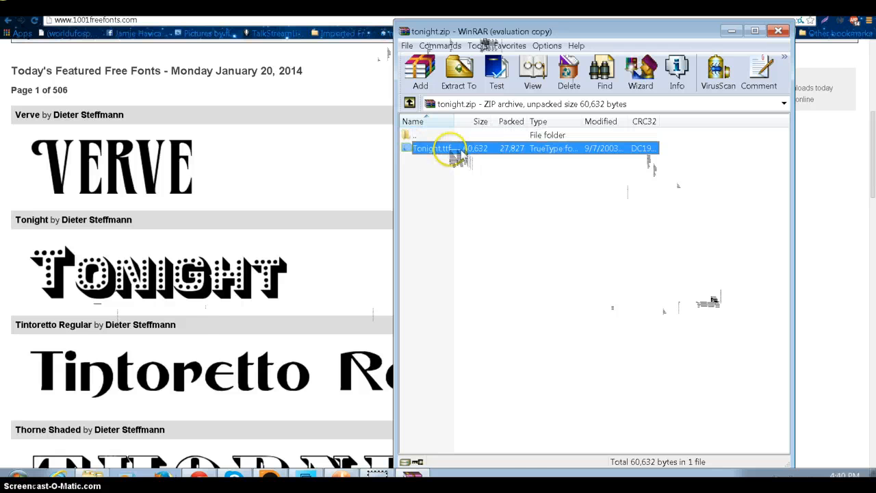
drag(461, 156, 89, 448)
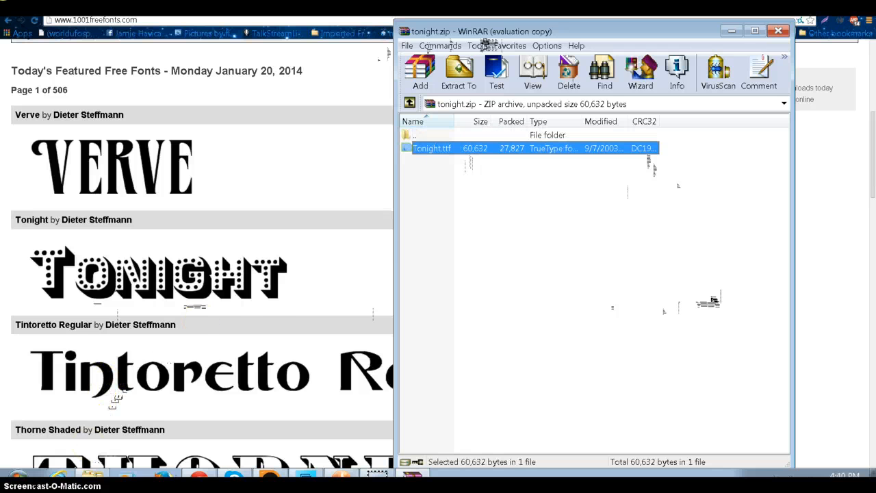
drag(115, 398, 92, 477)
drag(444, 336, 496, 319)
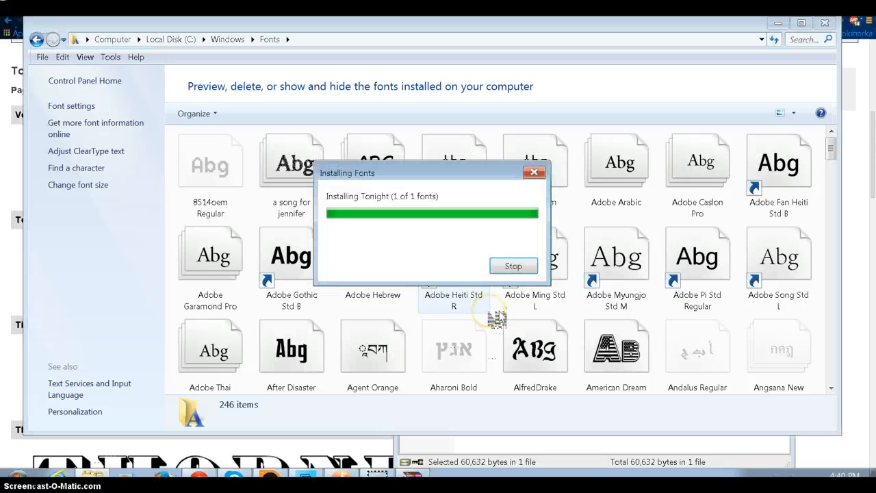